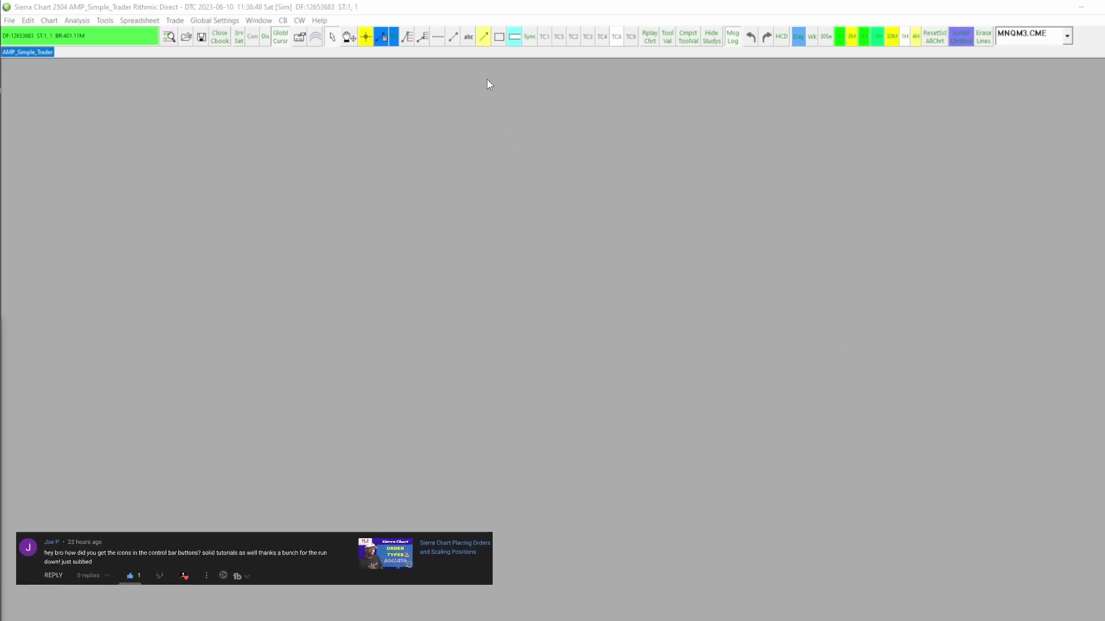
Step: In Customize Control Bar 1, set the Rectangle Tool button's Caption/Image option to Use Caption
right_click(498, 40)
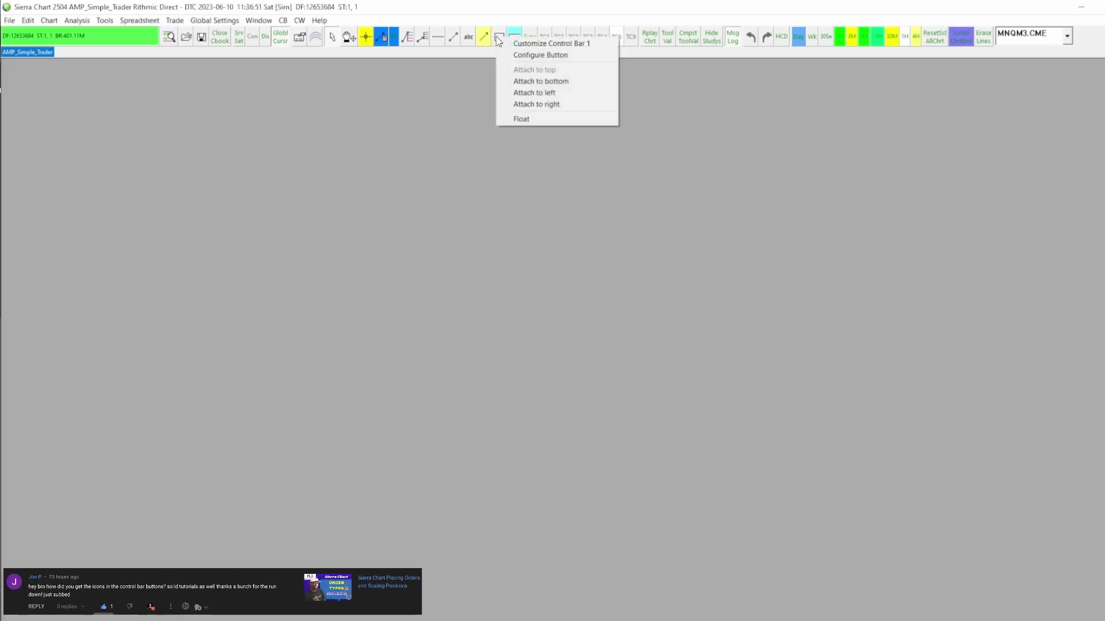
click(546, 45)
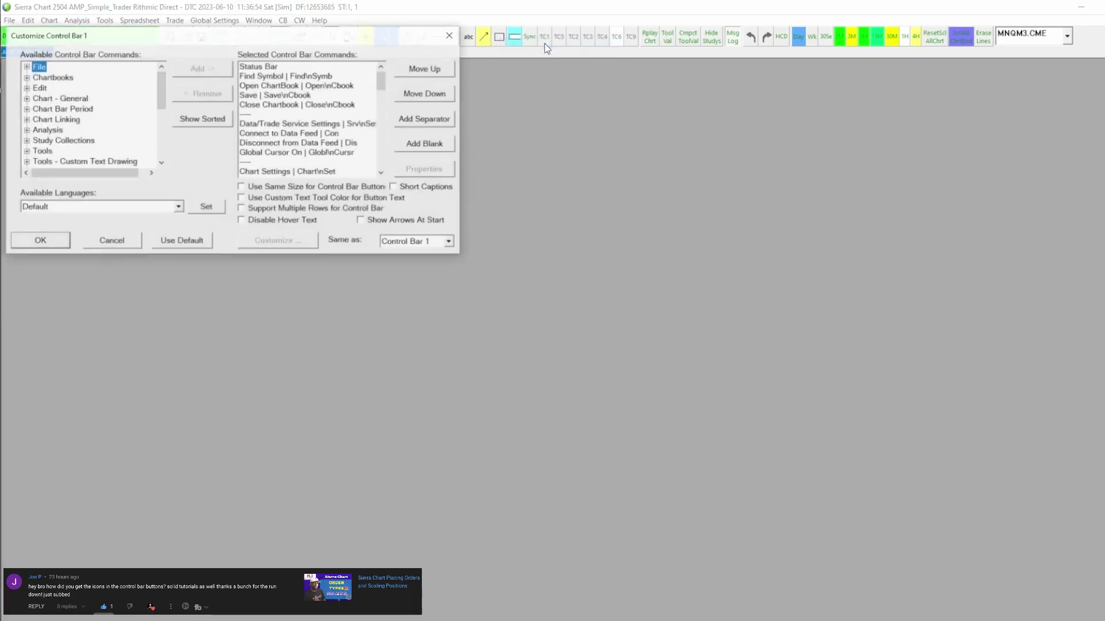
scroll(305, 101, down, 5)
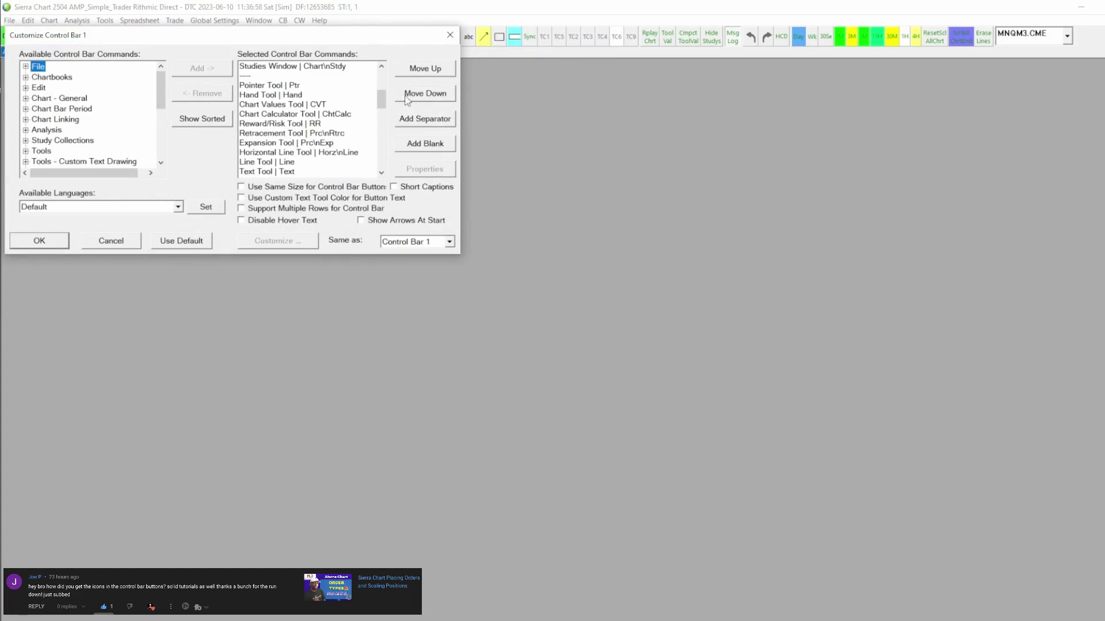
scroll(353, 130, down, 3)
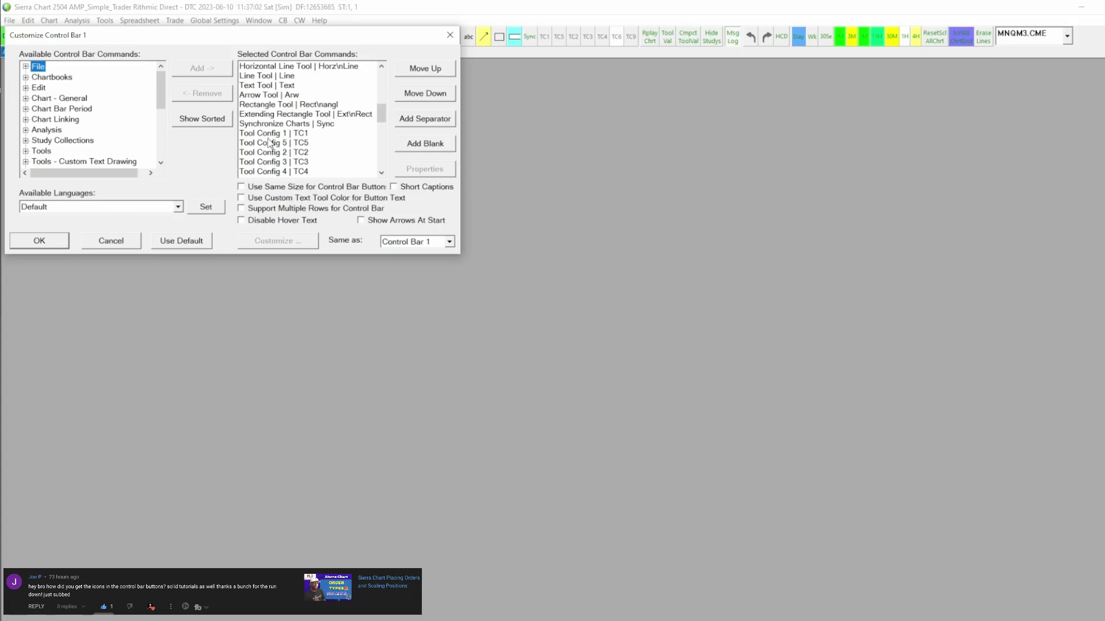
click(269, 108)
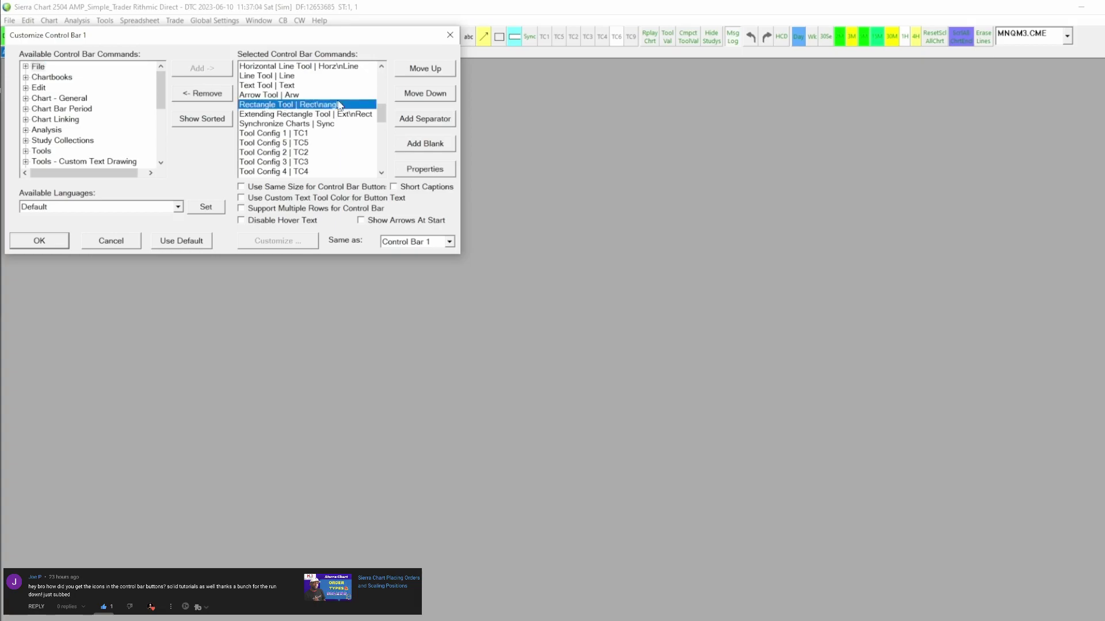
click(430, 171)
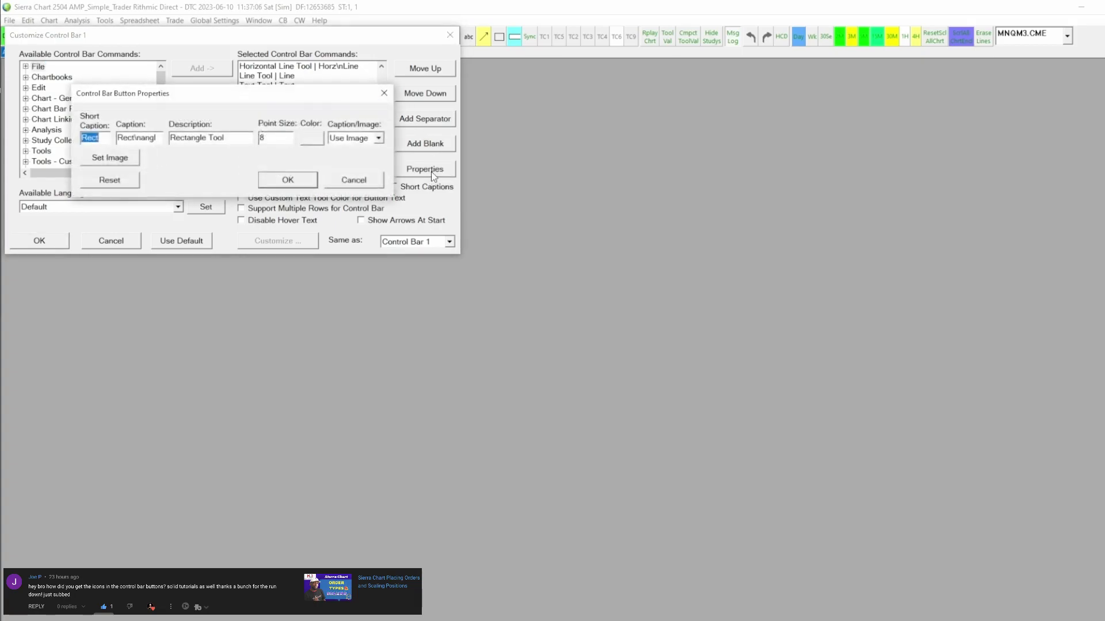
click(379, 138)
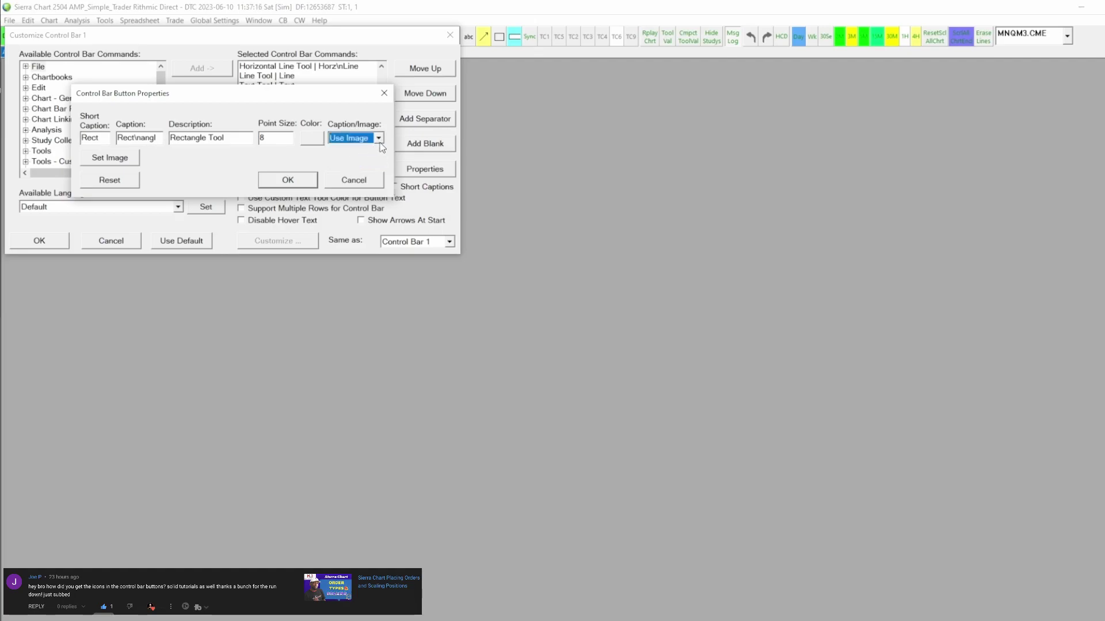
click(379, 139)
click(350, 148)
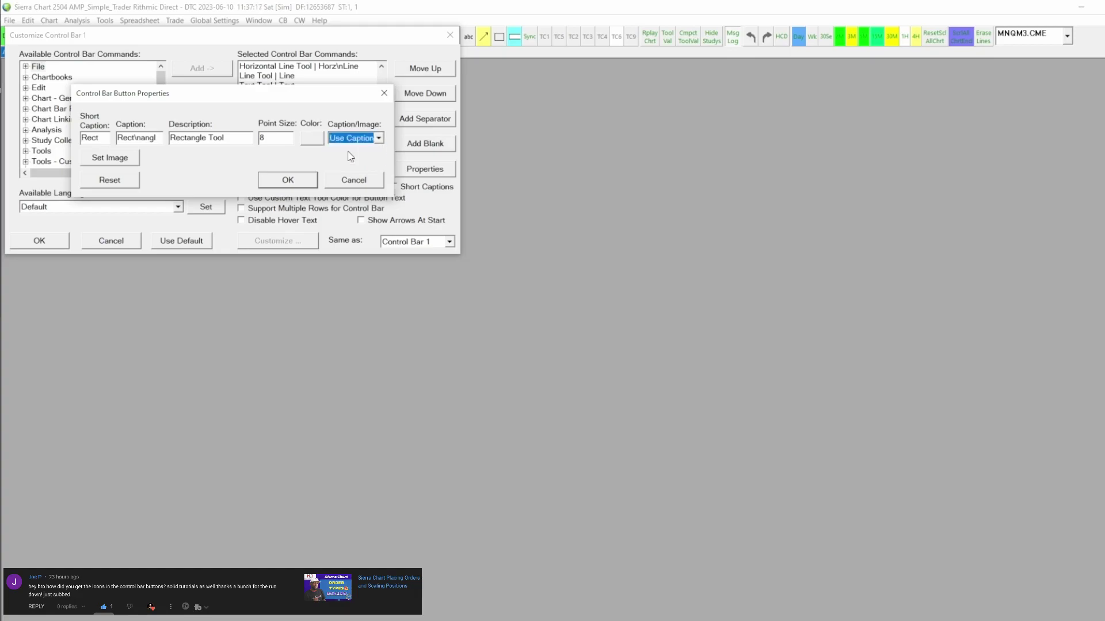
click(297, 180)
Step: Switch the Rectangle Tool button's Caption/Image option to Use Image and close Customize Control Bar 1
click(58, 243)
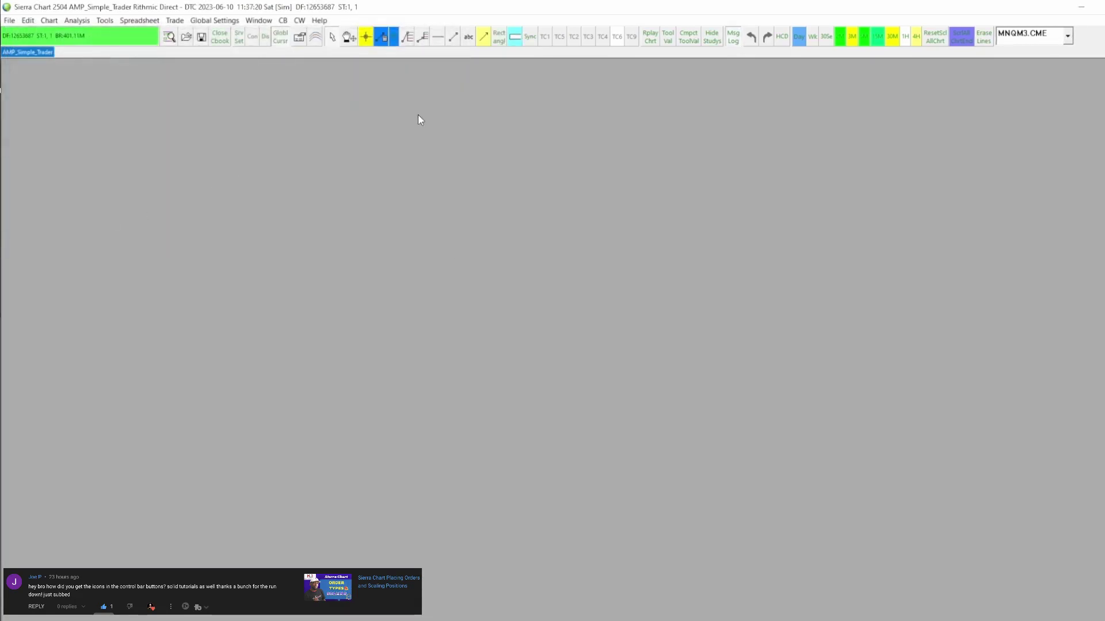
right_click(500, 42)
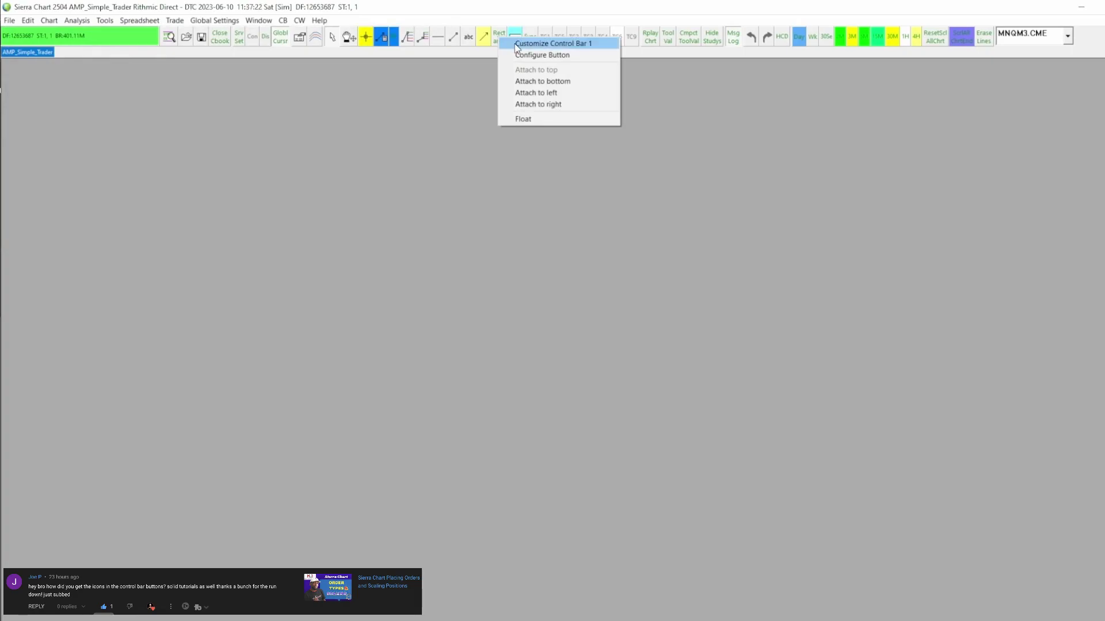
click(514, 43)
scroll(305, 151, down, 10)
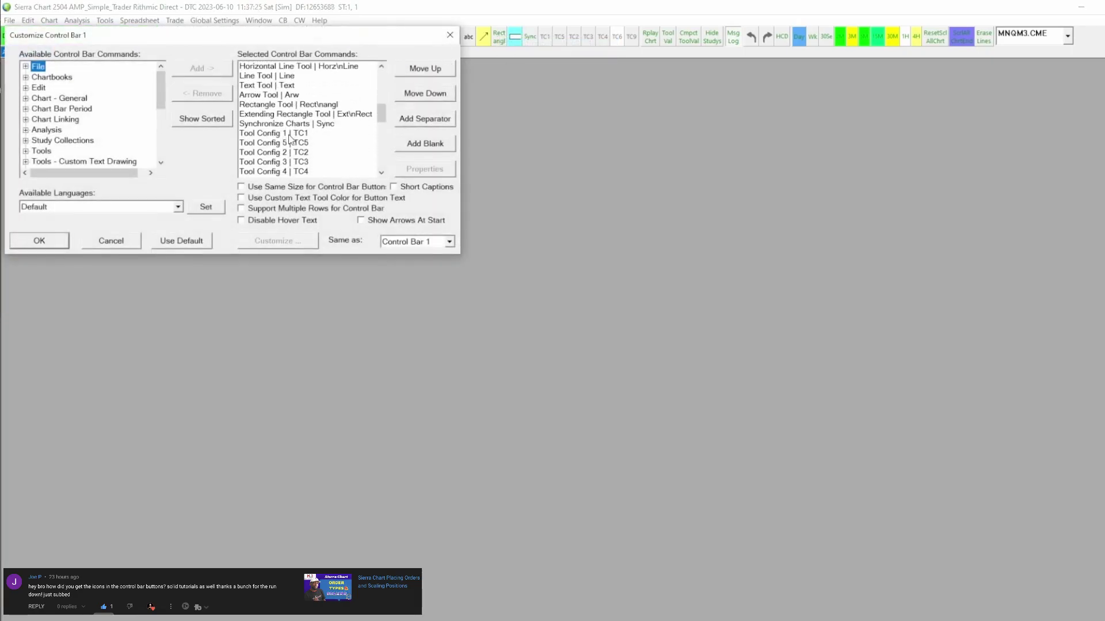
click(283, 105)
click(425, 169)
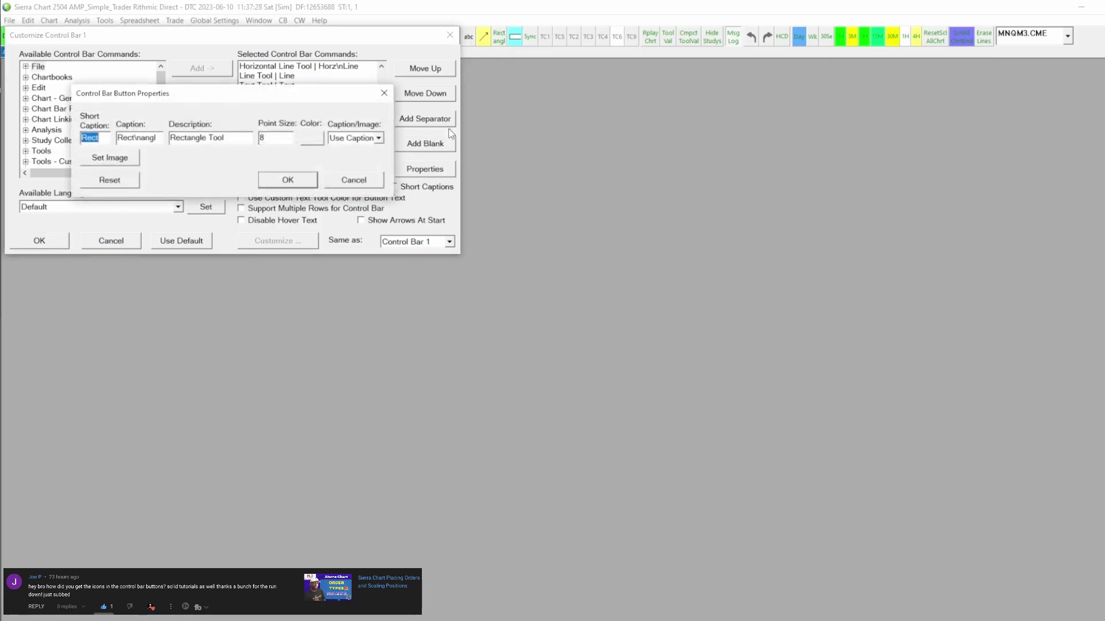
click(378, 138)
click(366, 159)
click(287, 180)
click(25, 238)
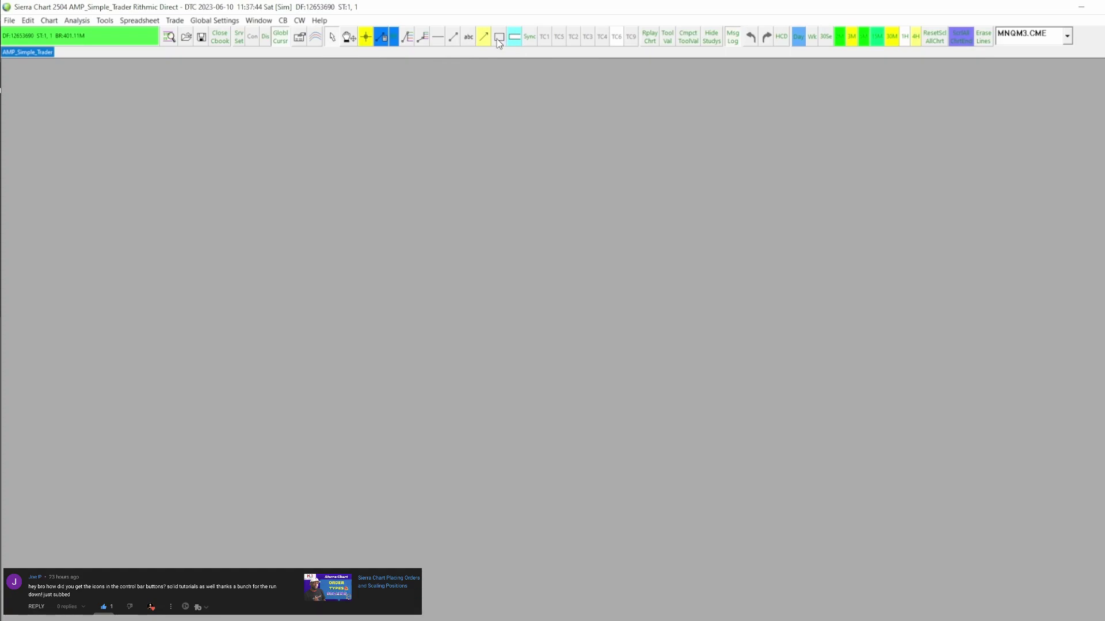
Step: Set Home - Copy2.bmp as the Rectangle Tool button's image and confirm both dialogs
right_click(497, 40)
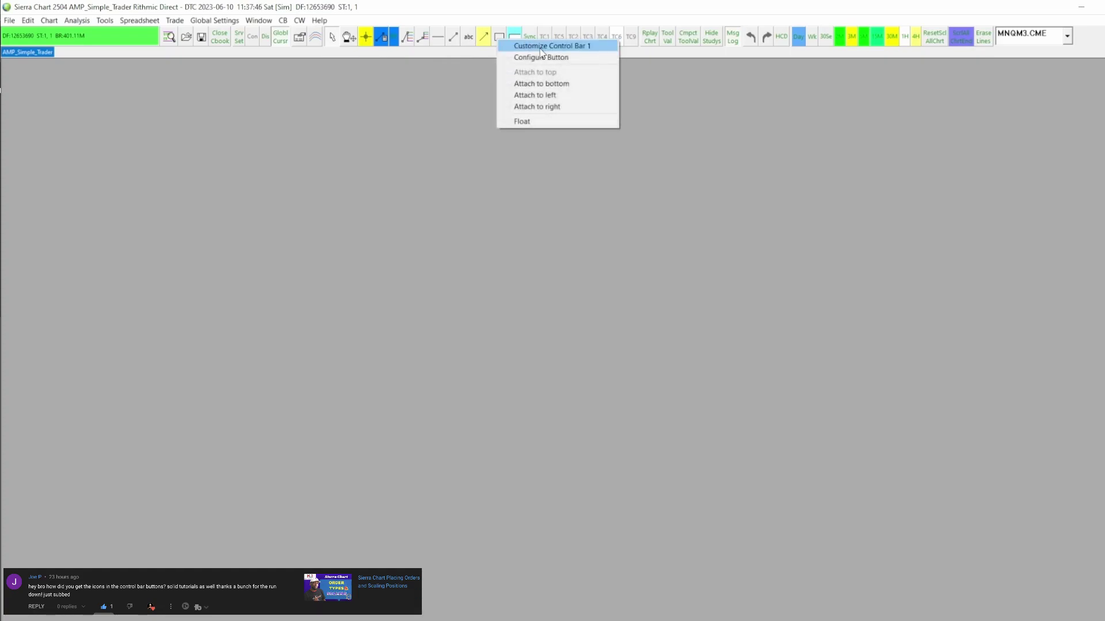
click(541, 48)
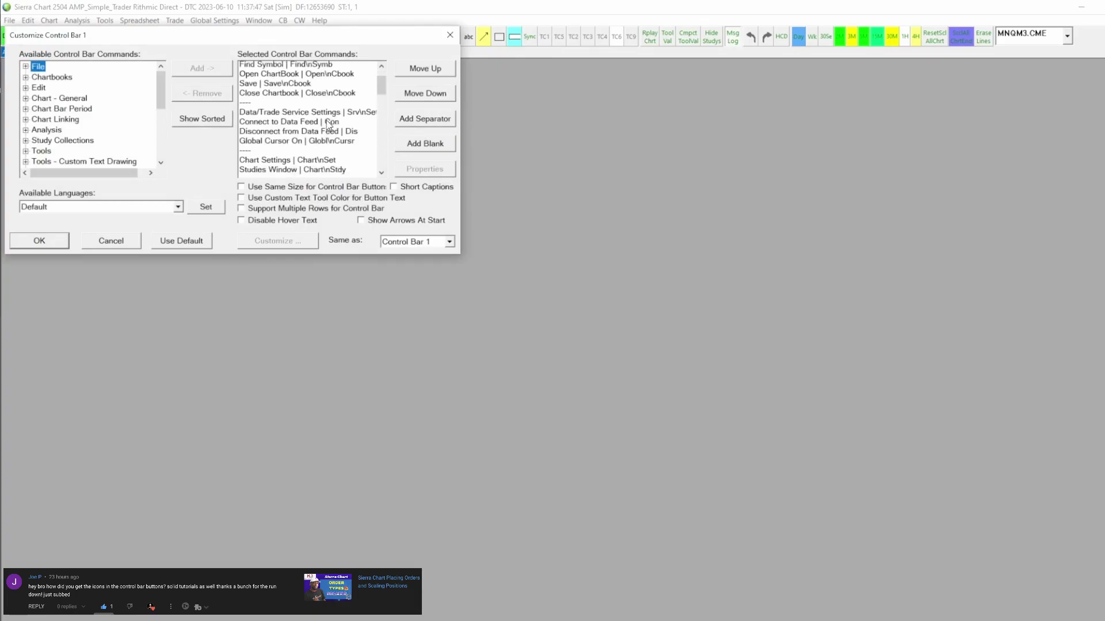
scroll(328, 124, down, 10)
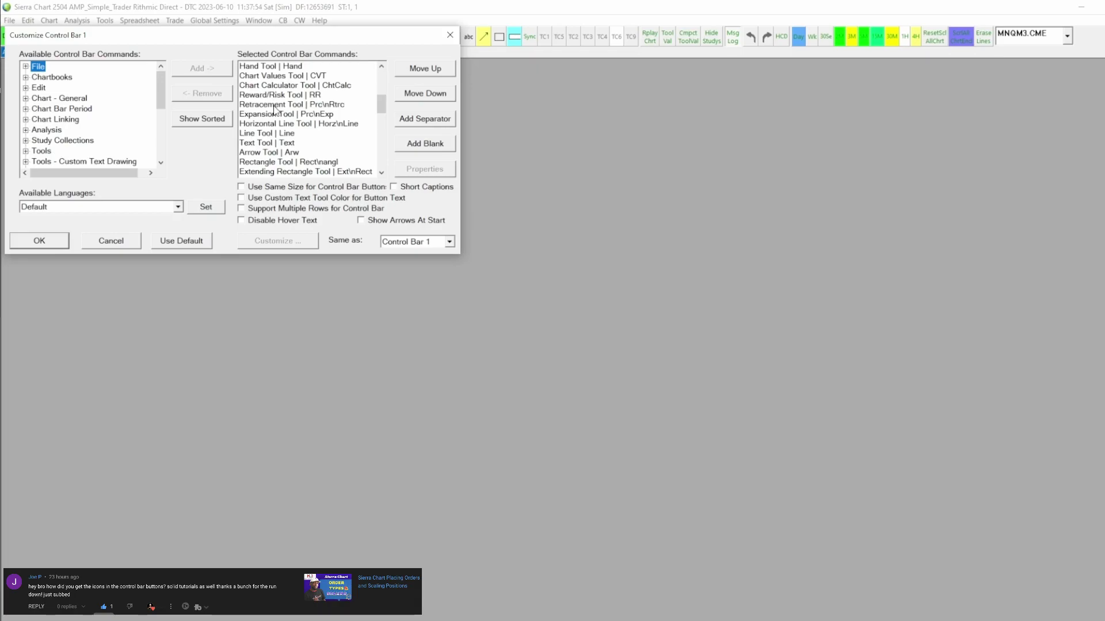
click(265, 161)
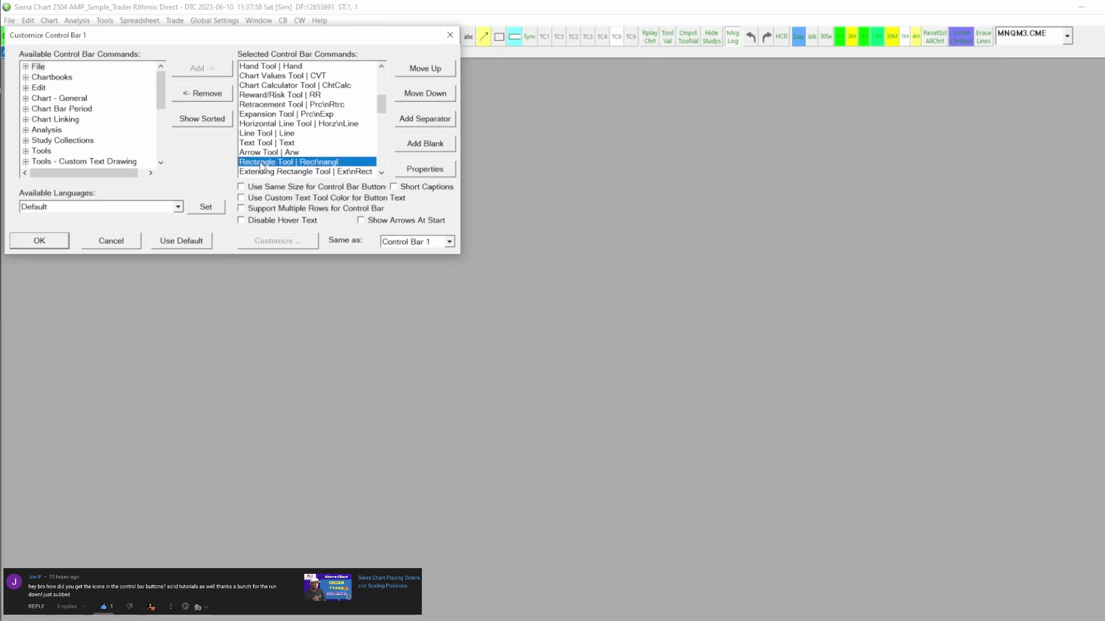
click(412, 170)
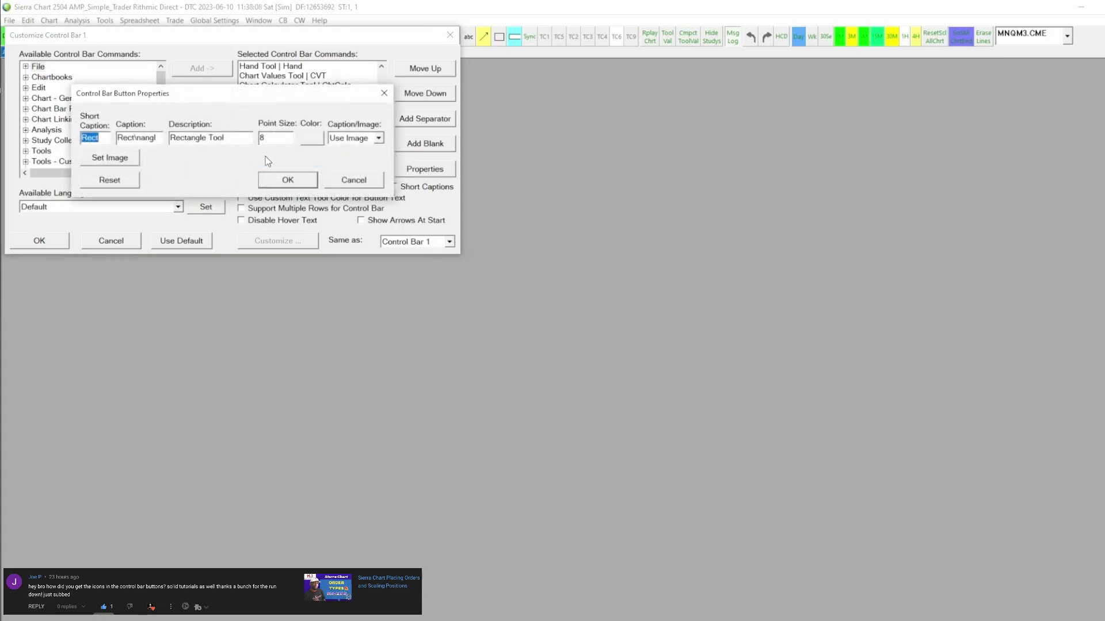
click(108, 164)
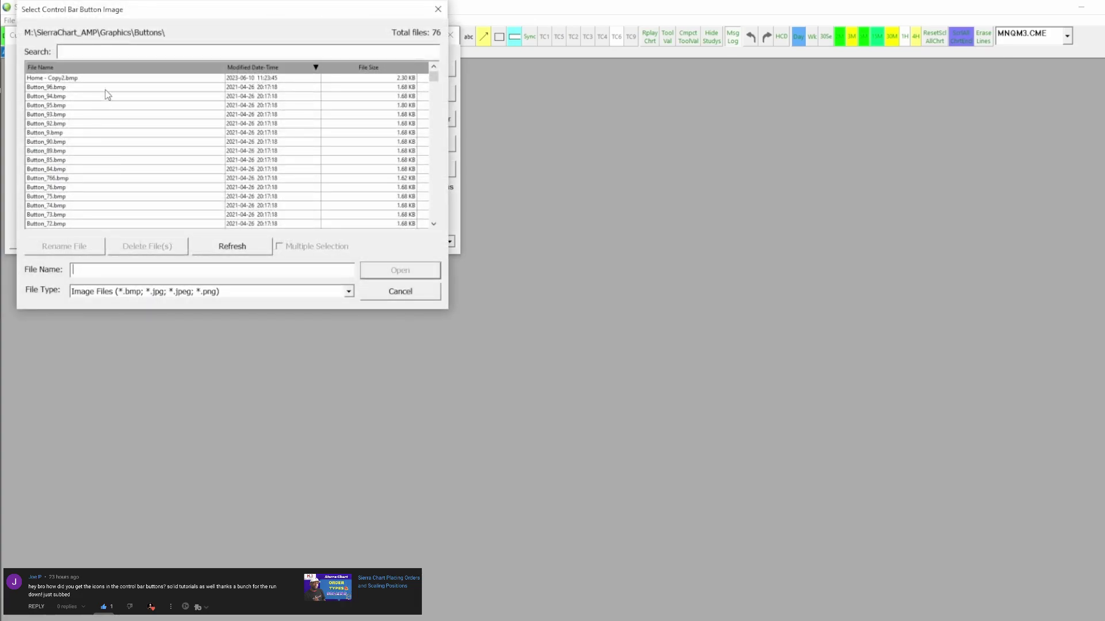
click(79, 80)
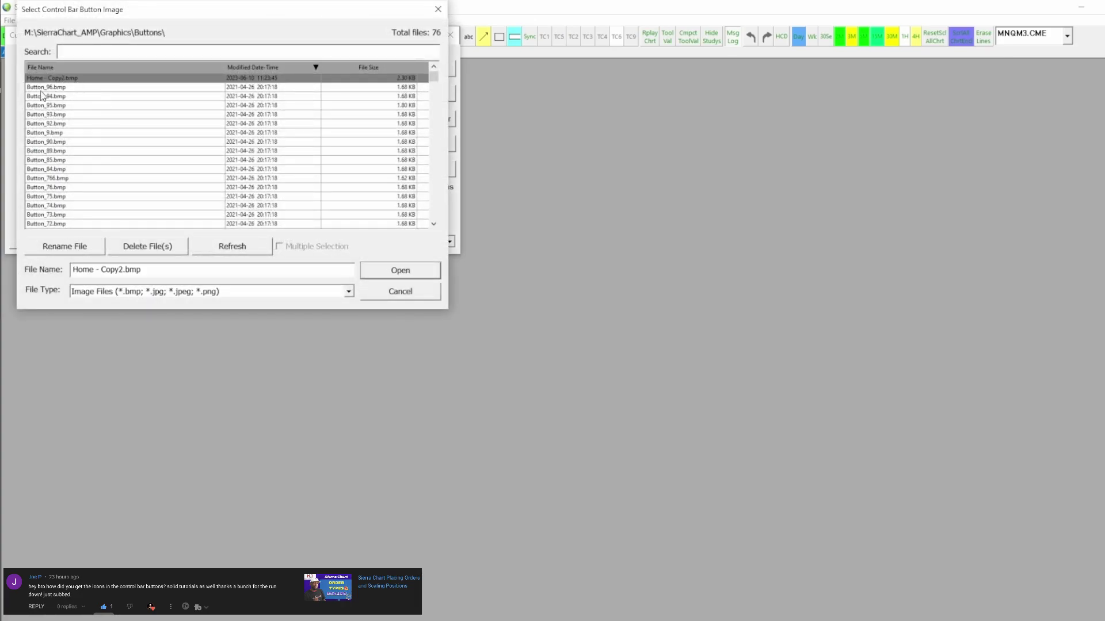
click(420, 273)
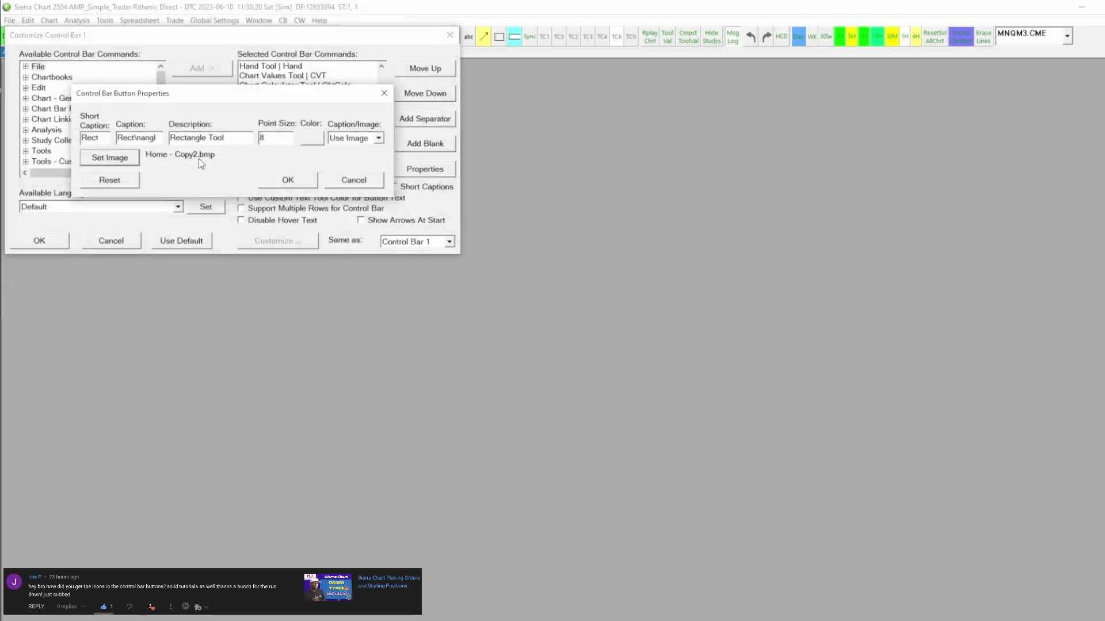
click(310, 183)
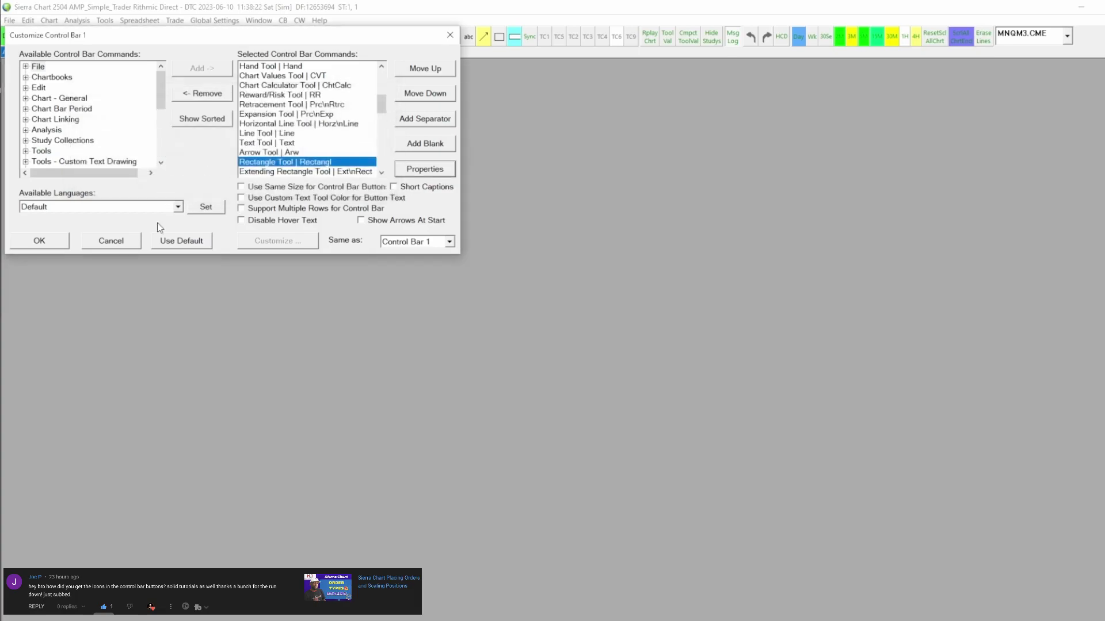
click(56, 241)
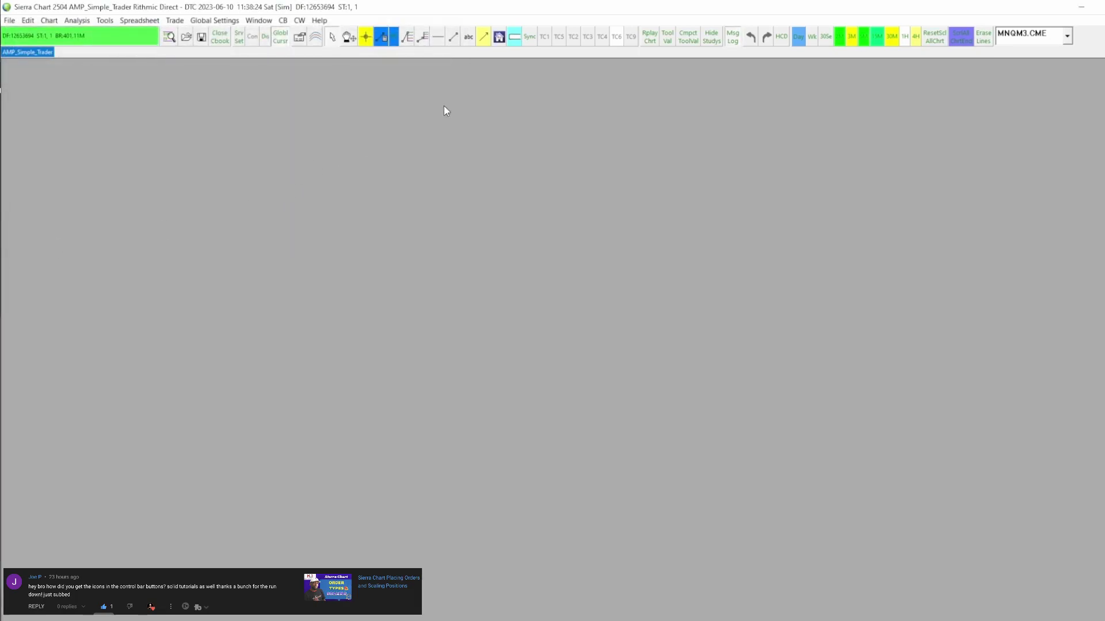
Step: Reset the Rectangle Tool button's properties to their defaults in Customize Control Bar 1
right_click(500, 46)
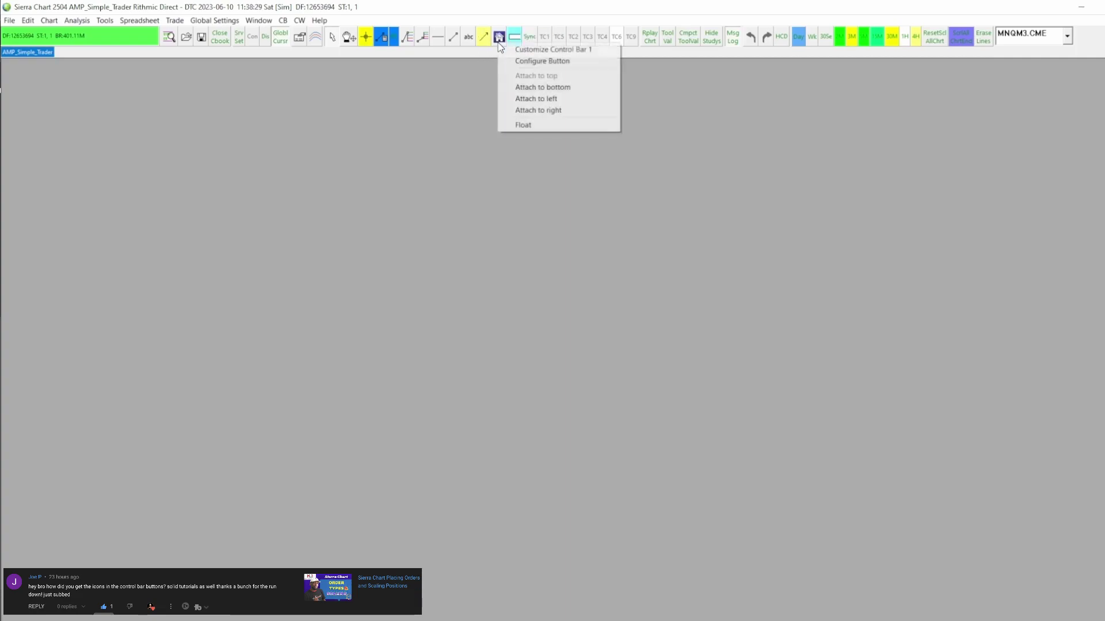
click(547, 50)
click(291, 161)
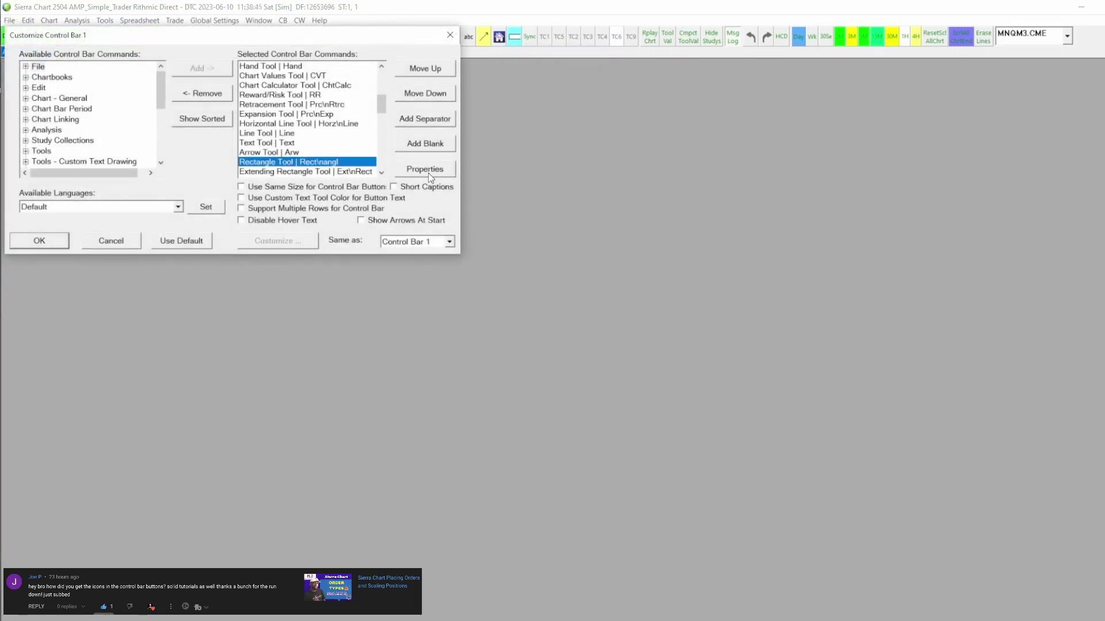
click(428, 171)
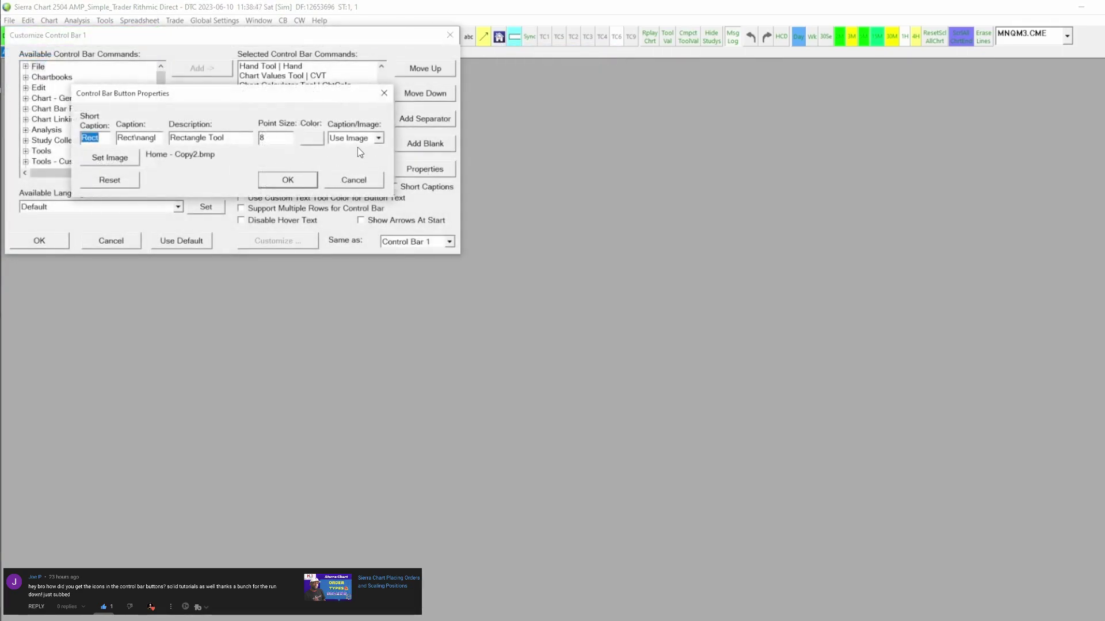
click(129, 182)
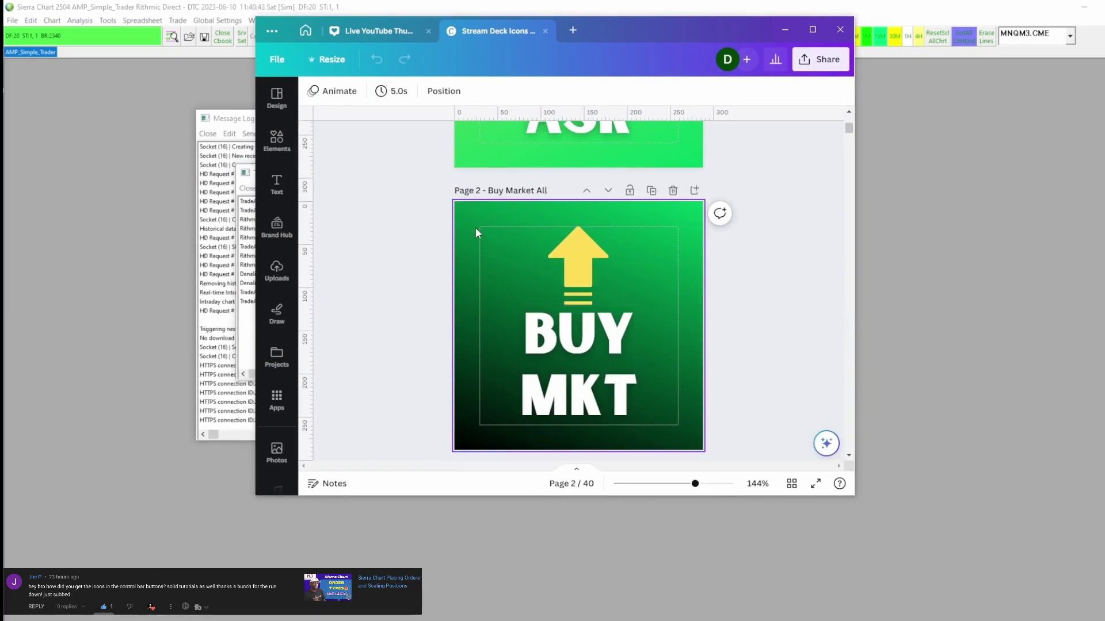
Step: Scroll to Page 20 - Home and confirm in Resize that the design is 288 × 288 px
scroll(434, 227, down, 3)
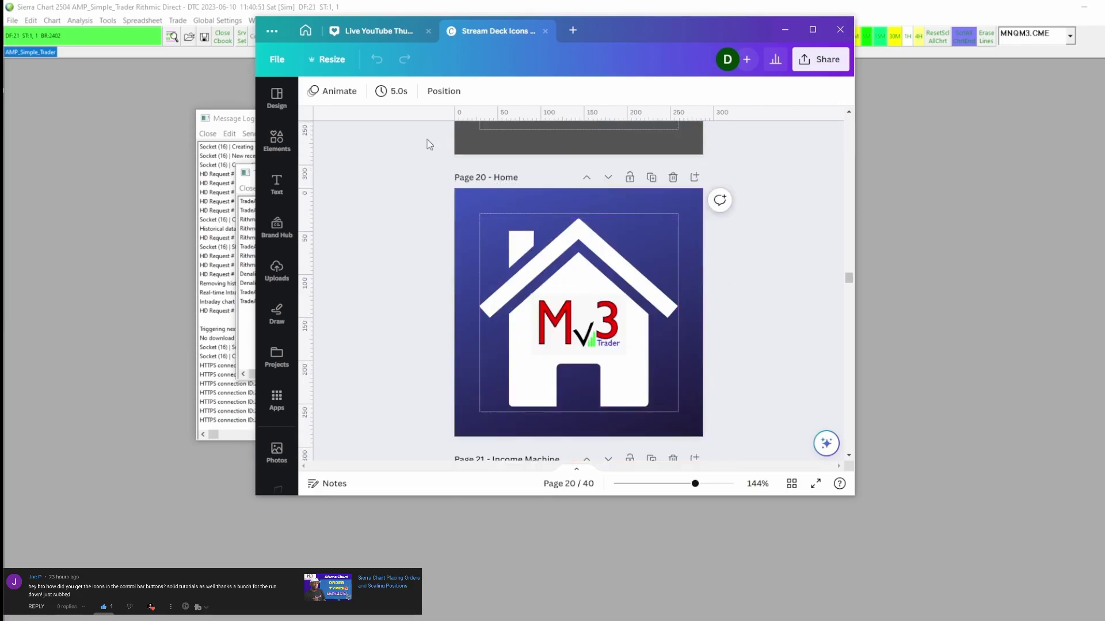
click(327, 60)
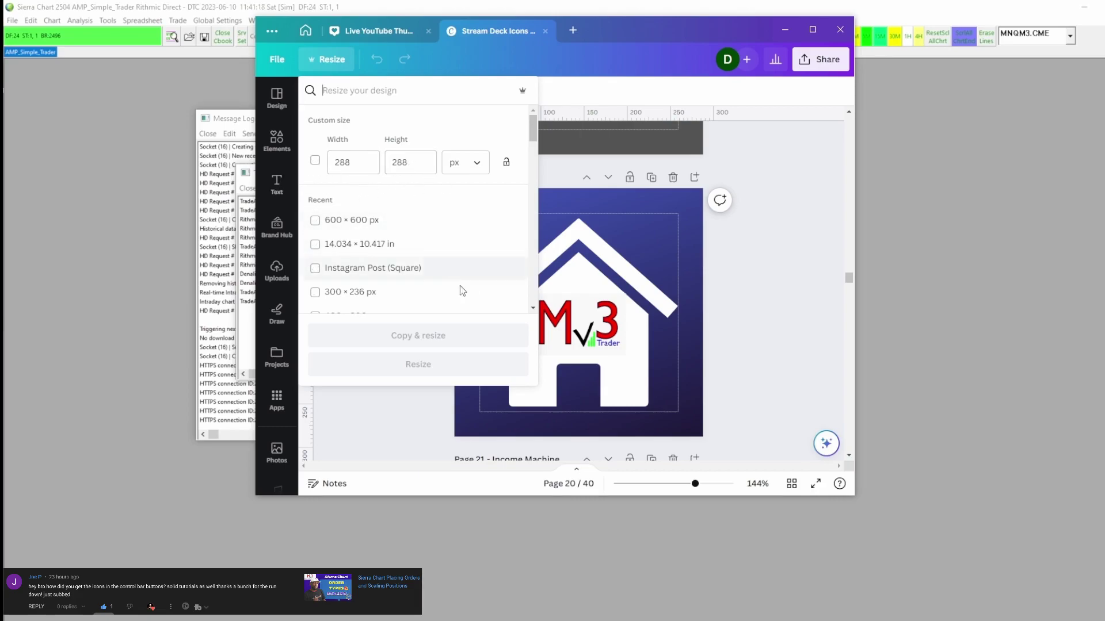
click(556, 99)
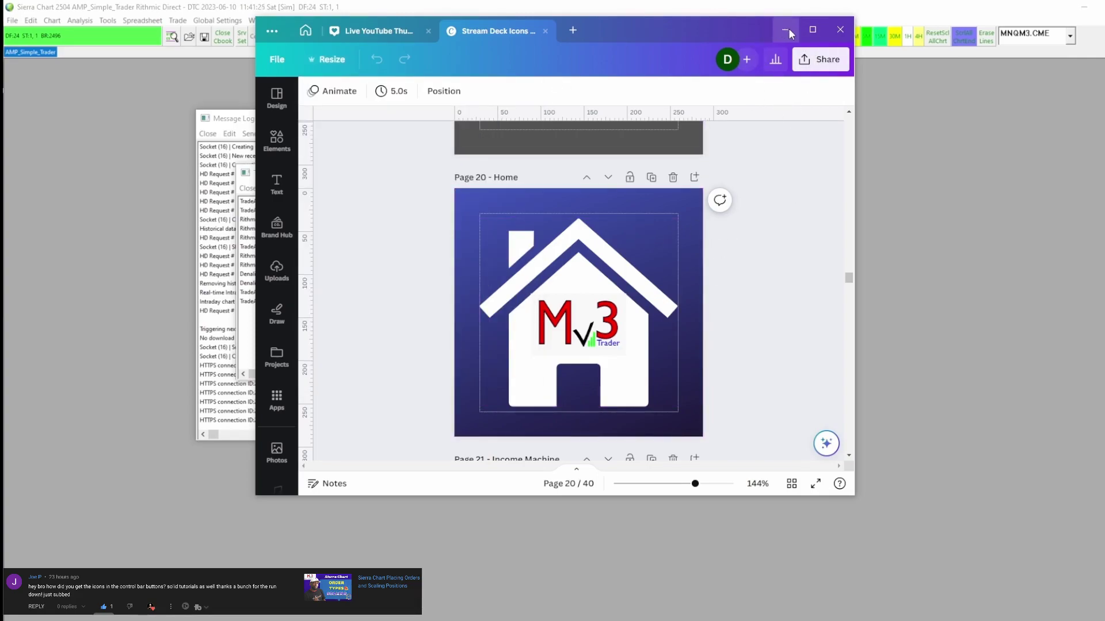
Step: Minimize Canva and bring up the context menu for Home - Copy.bmp in Stream Deck Icons
click(786, 30)
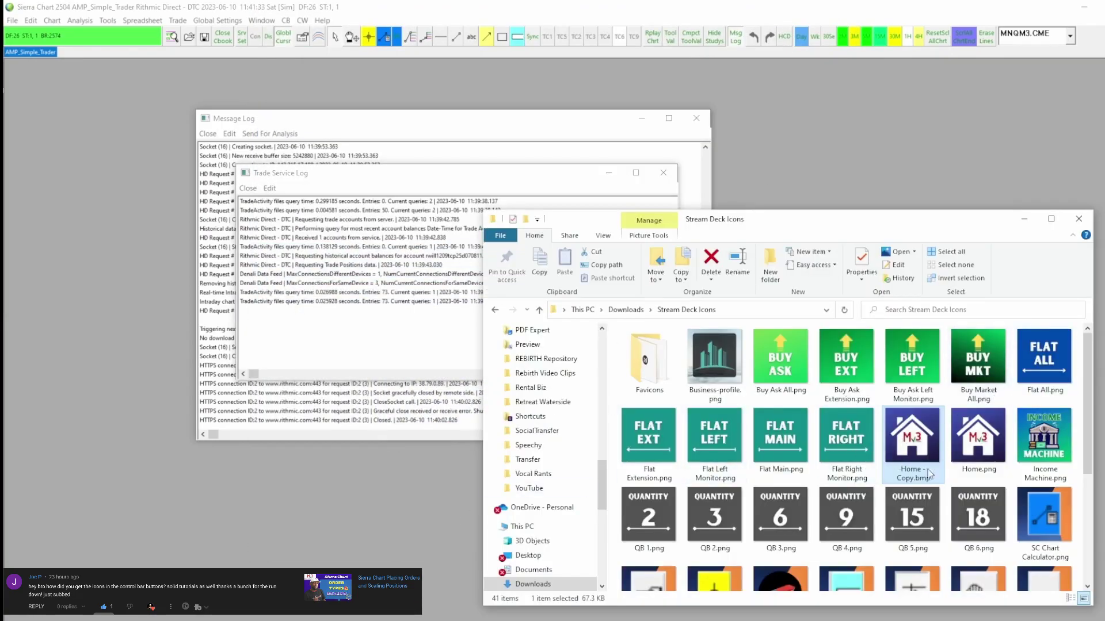
right_click(908, 441)
Step: Preview Home - Copy.bmp, then open it in the Photos app through Open with
double_click(923, 456)
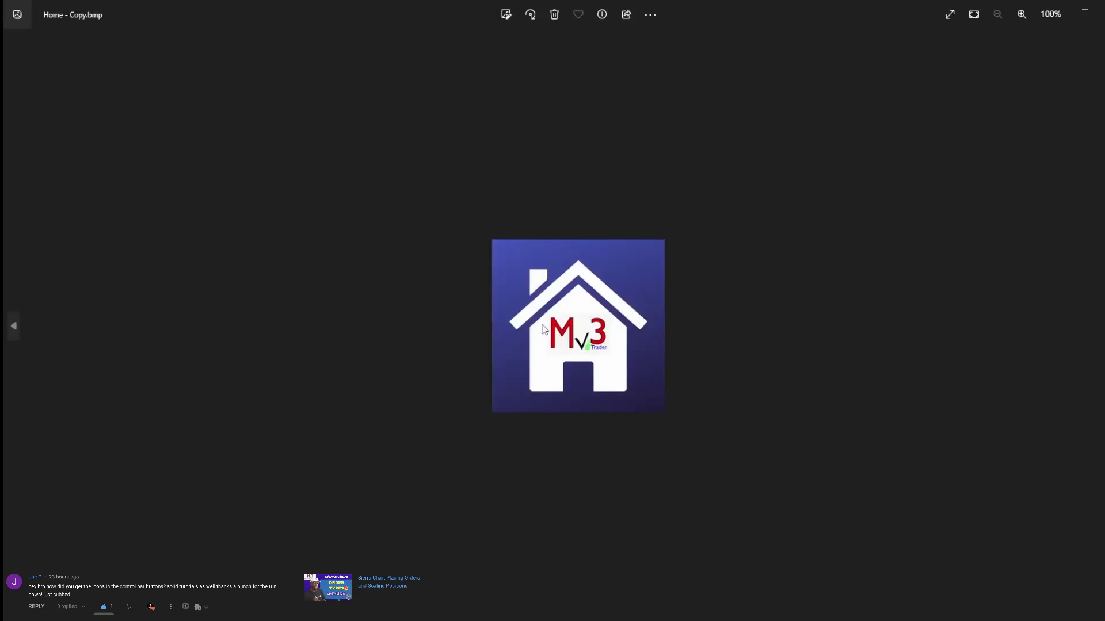
key(alt+F4)
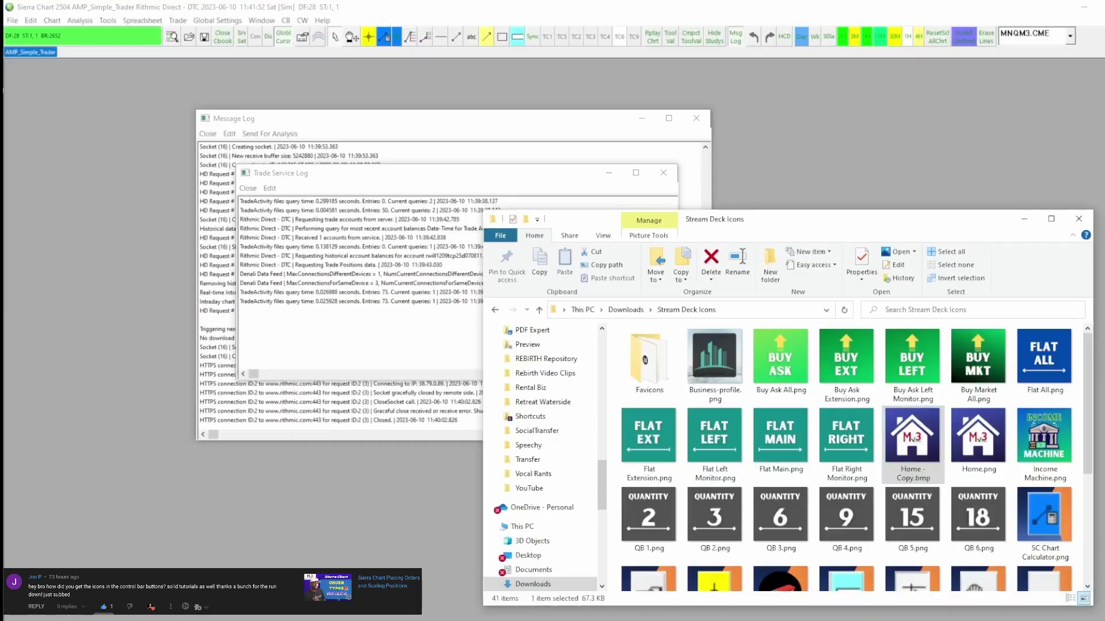
right_click(921, 429)
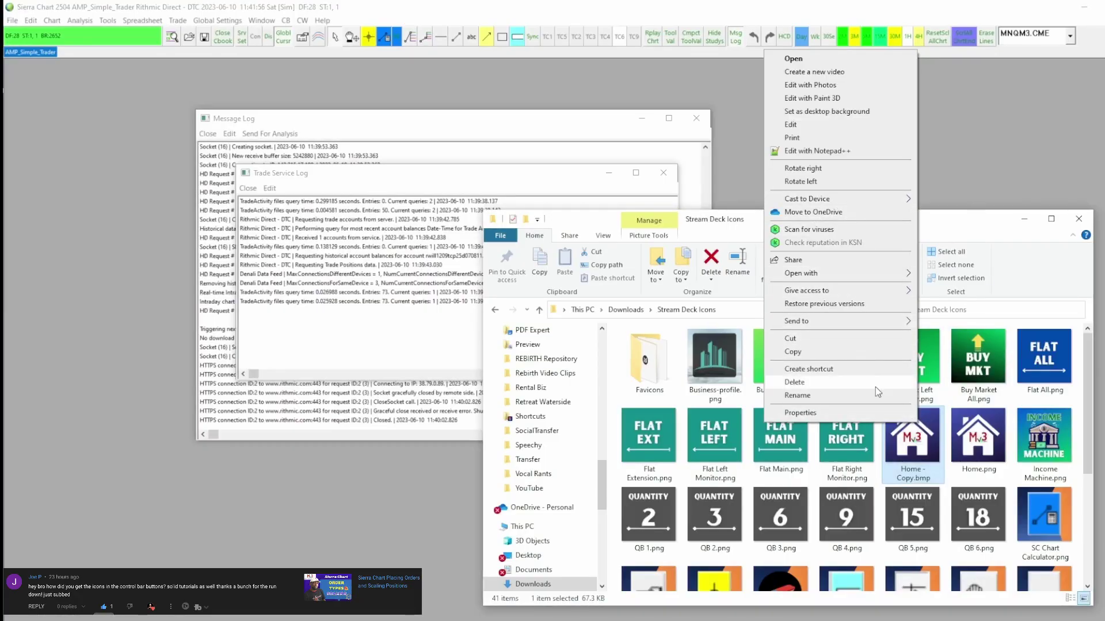
mouse_move(856, 280)
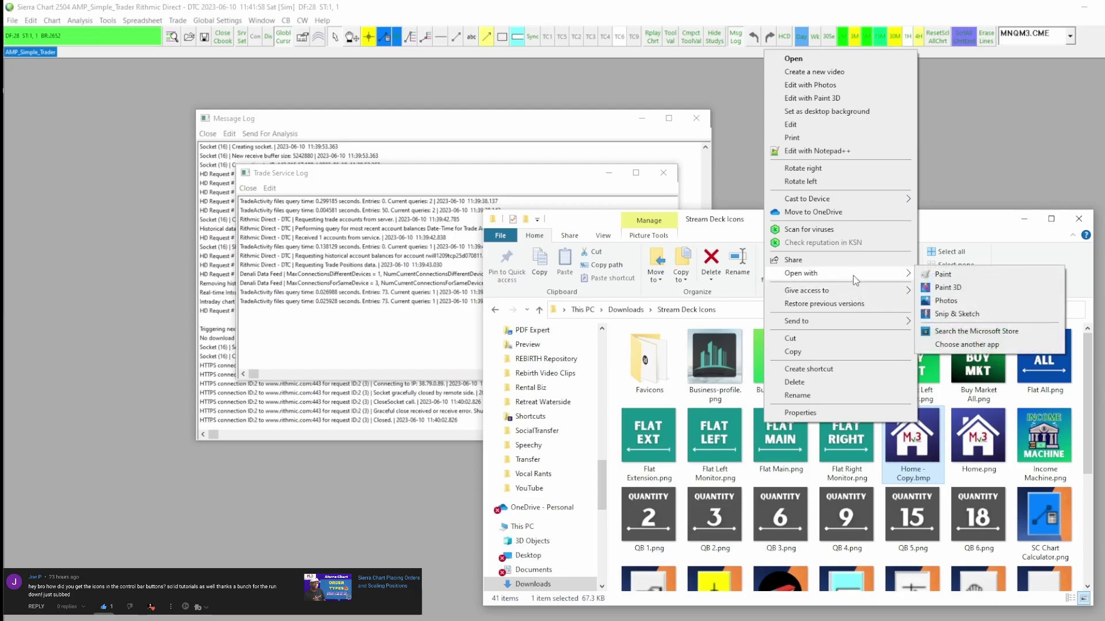
click(955, 301)
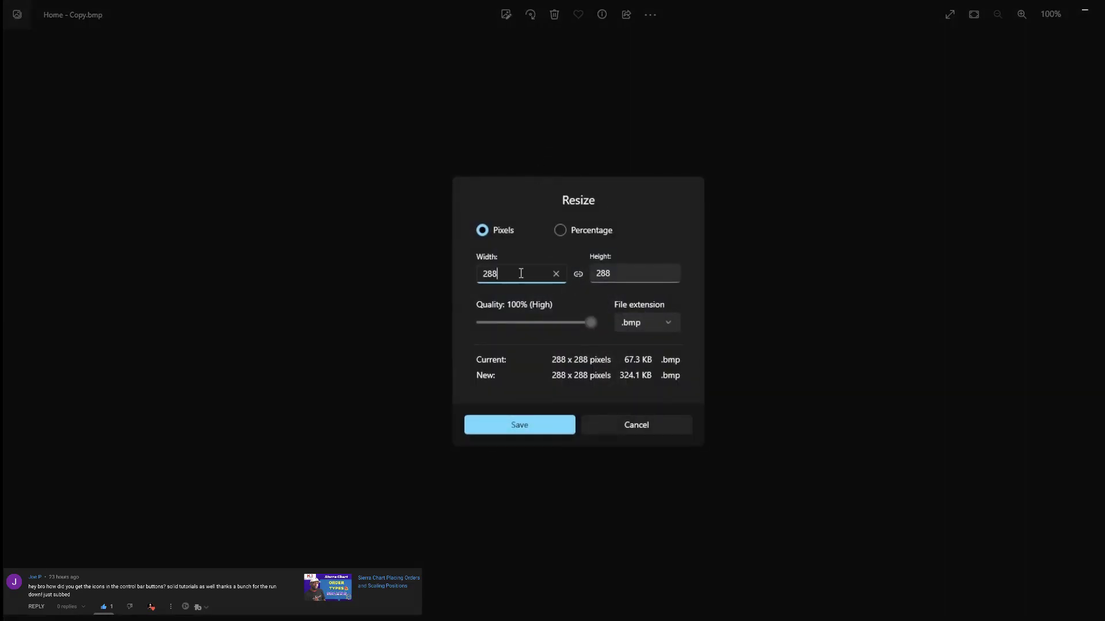
Step: Resize the house logo to 24 × 24 pixels and save it as Home_Example.bmp
key(BackSpace)
key(BackSpace)
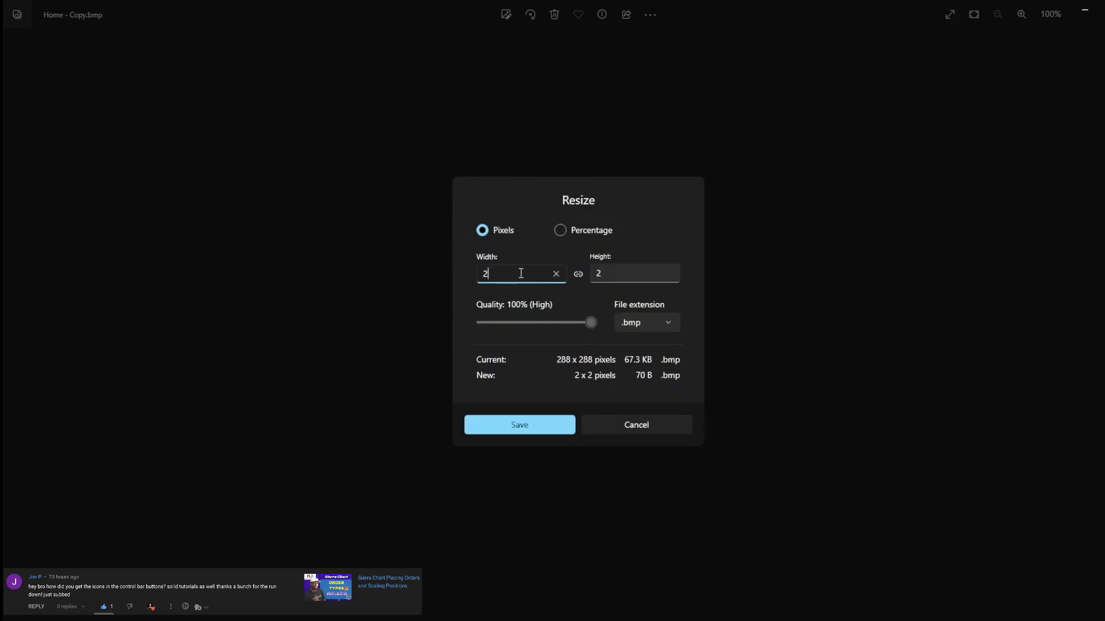
text(4)
click(530, 426)
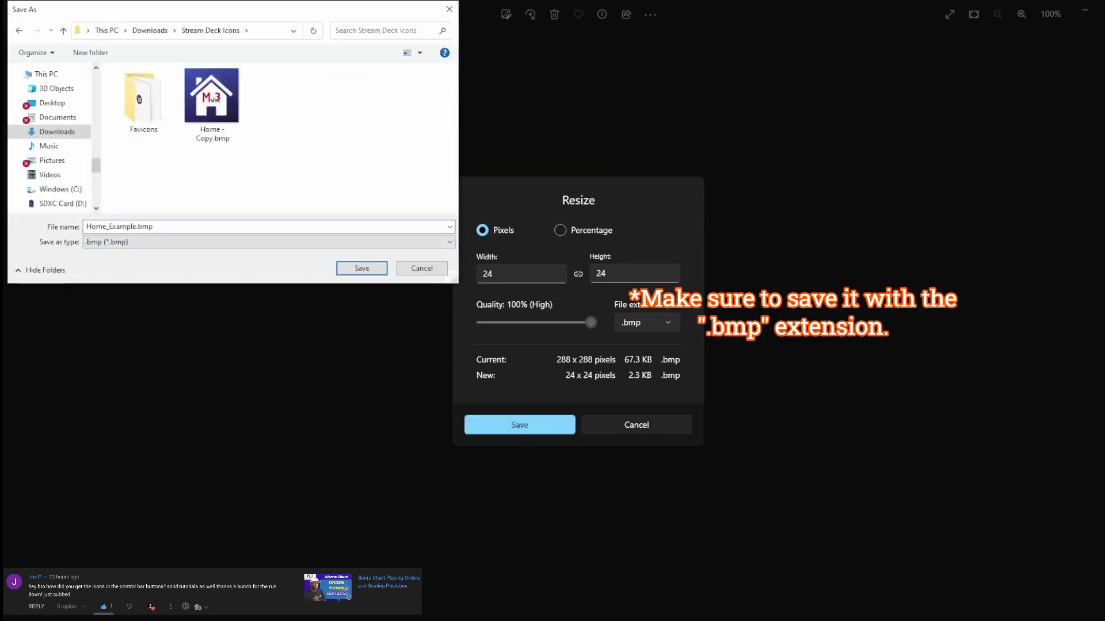
key(Return)
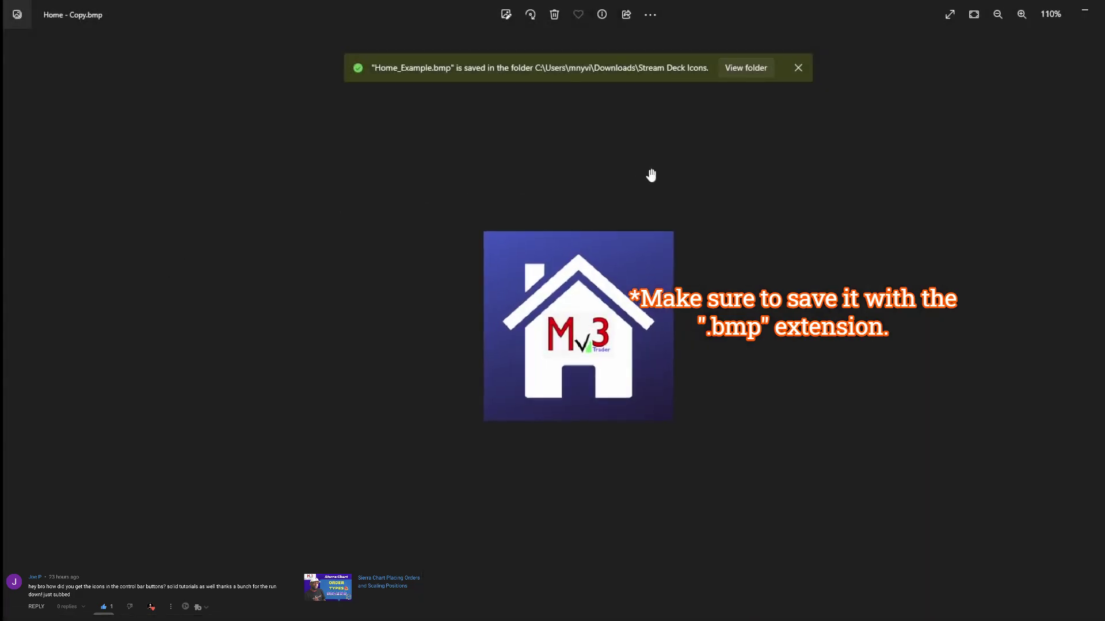
click(746, 69)
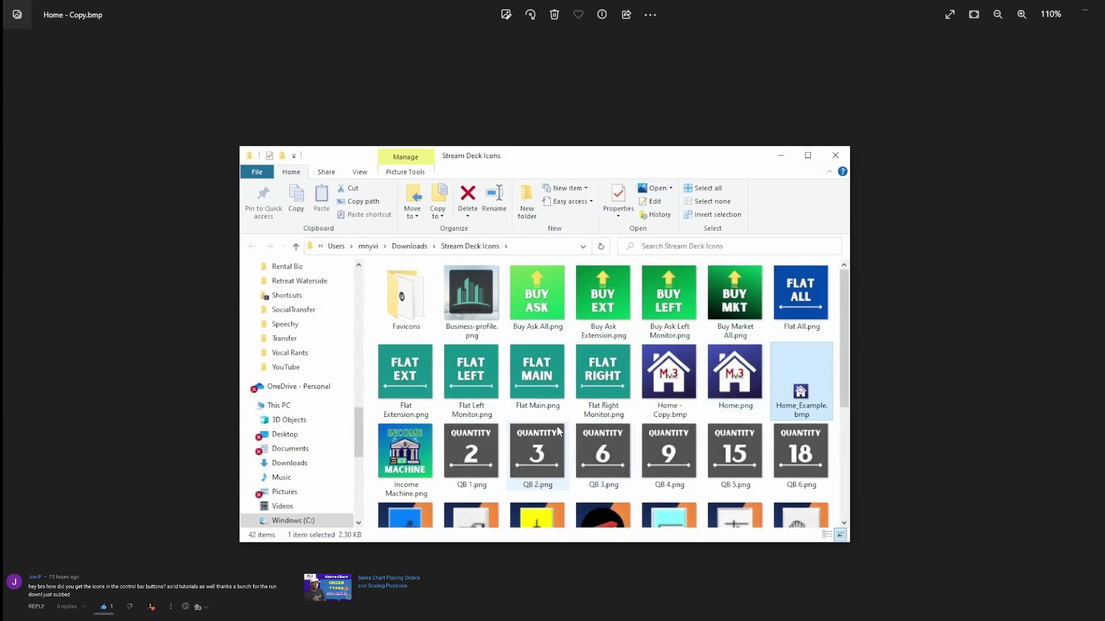
Step: Close the Photos viewer, leaving Home_Example.bmp visible in the Stream Deck Icons folder
click(1084, 10)
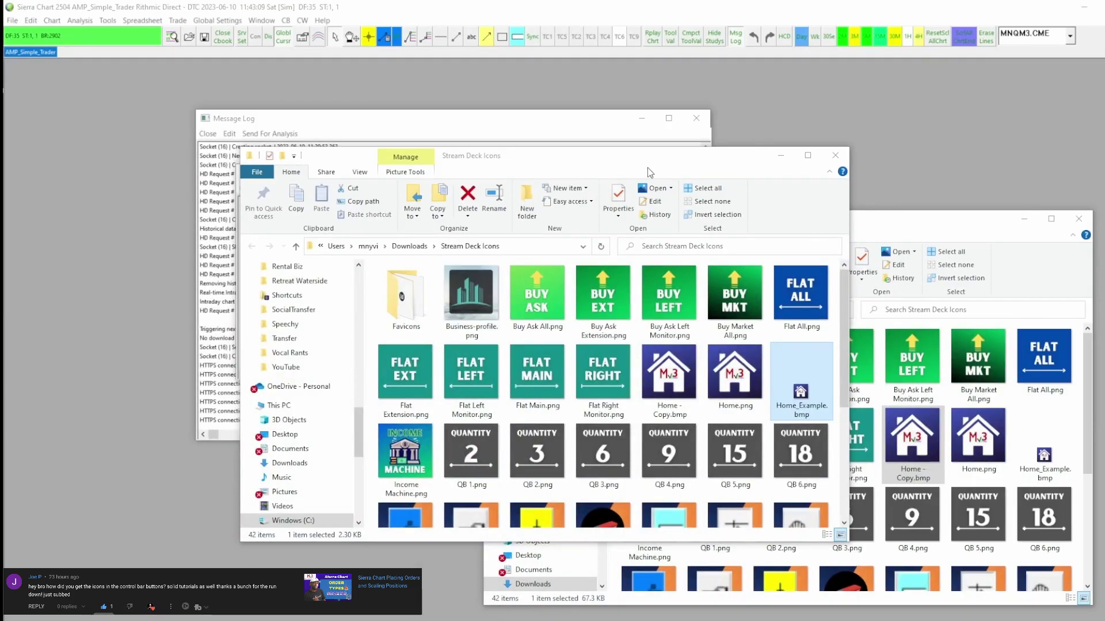
Step: Open the Set Image chooser for the Rectangle Tool button in Customize Control Bar 1
right_click(497, 41)
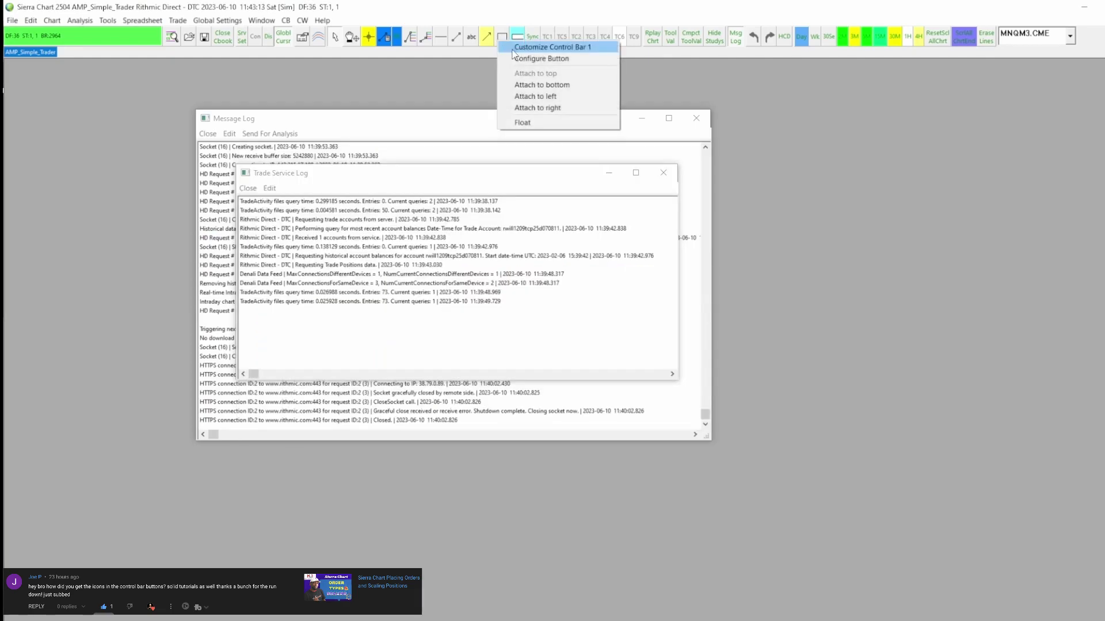
click(533, 43)
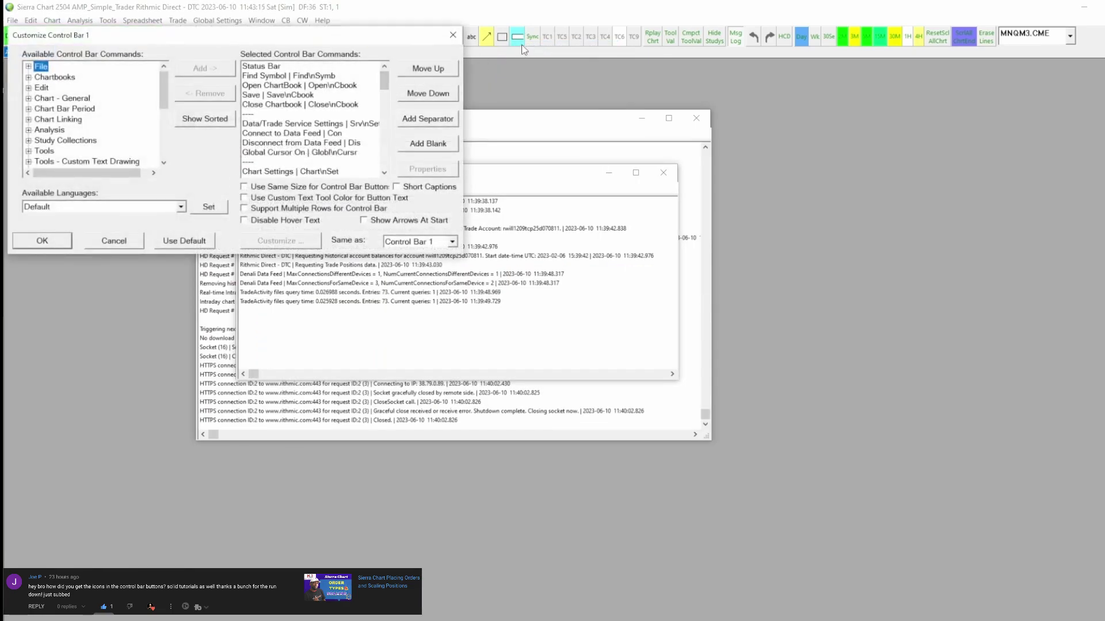
scroll(344, 125, down, 7)
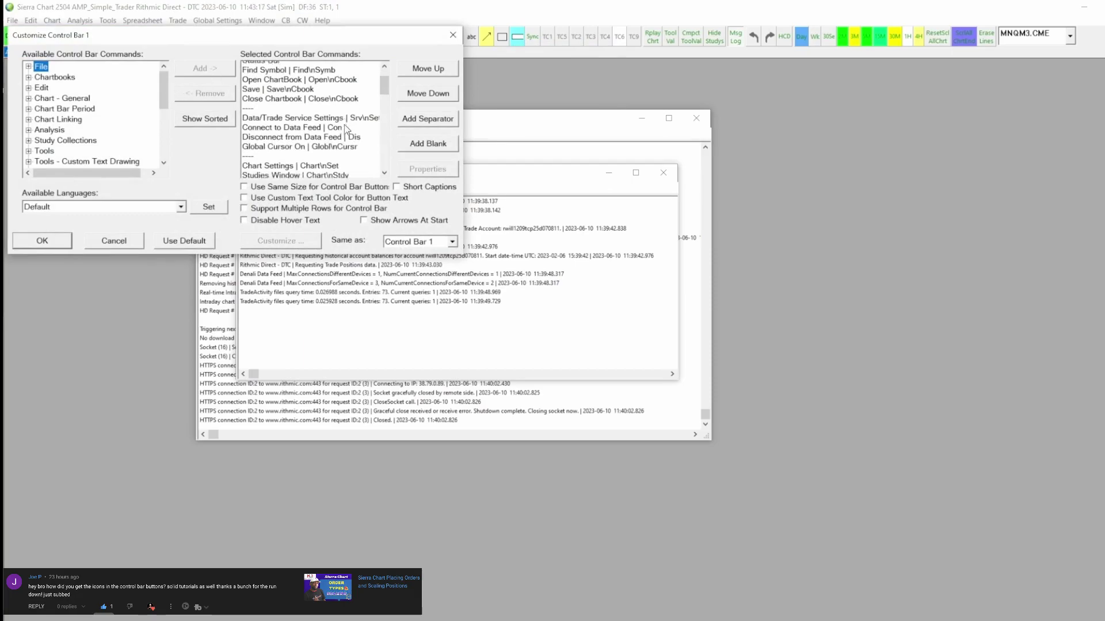
scroll(317, 142, down, 2)
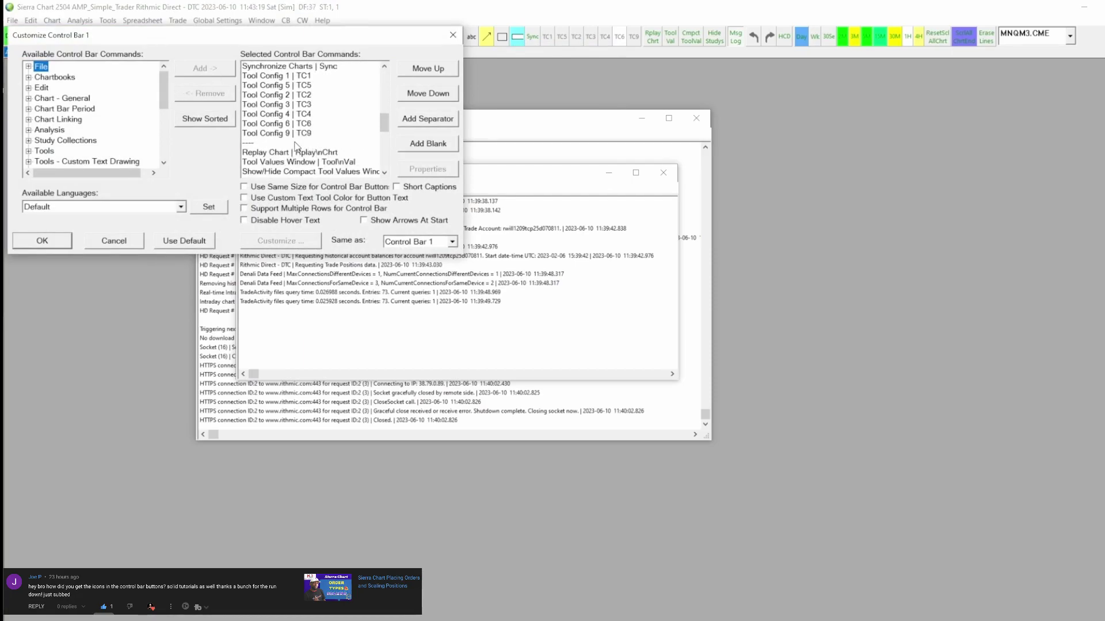
scroll(286, 139, down, 3)
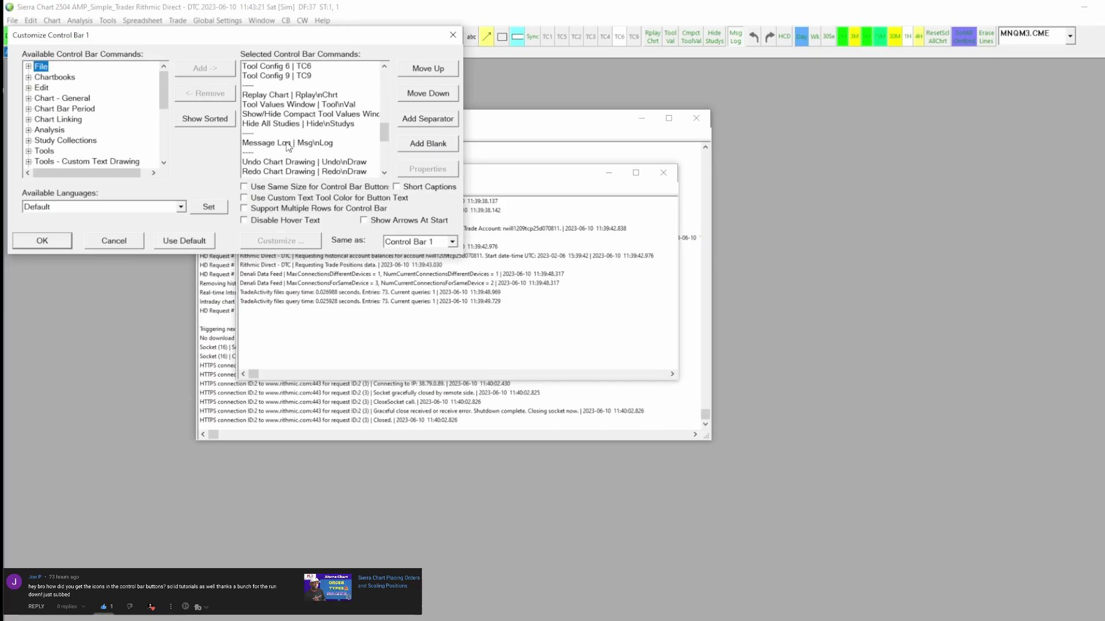
scroll(286, 136, up, 6)
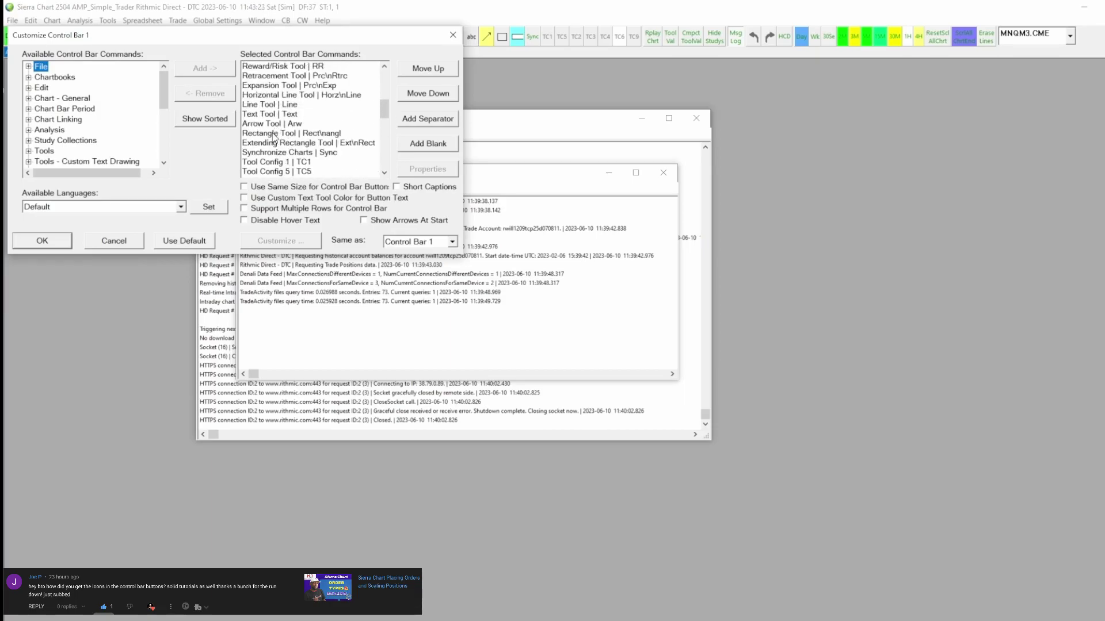
click(275, 134)
click(433, 171)
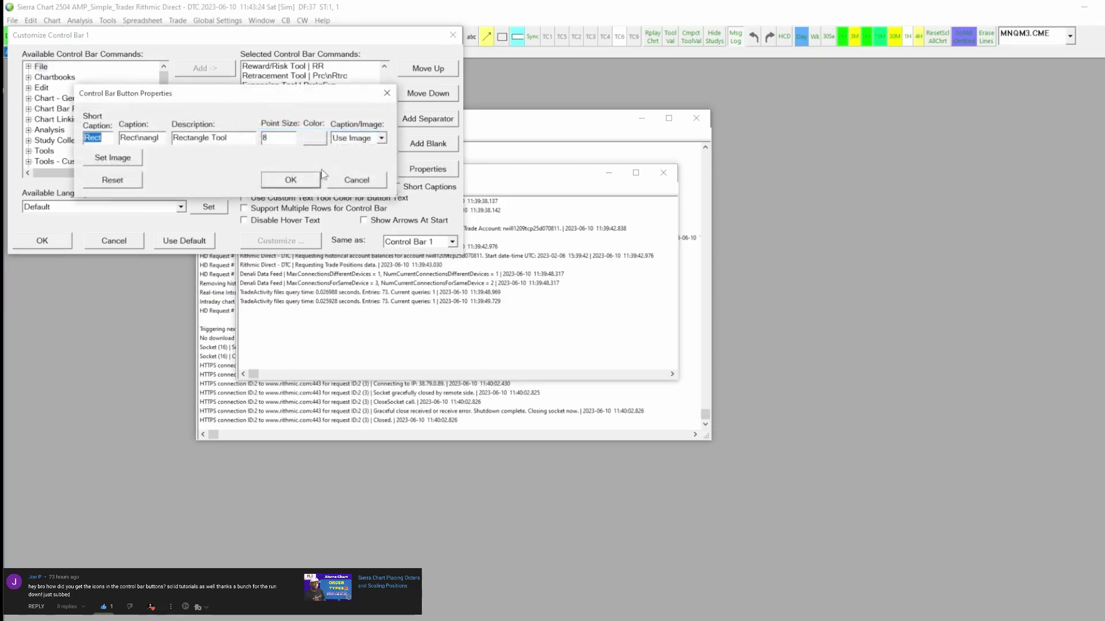
click(117, 161)
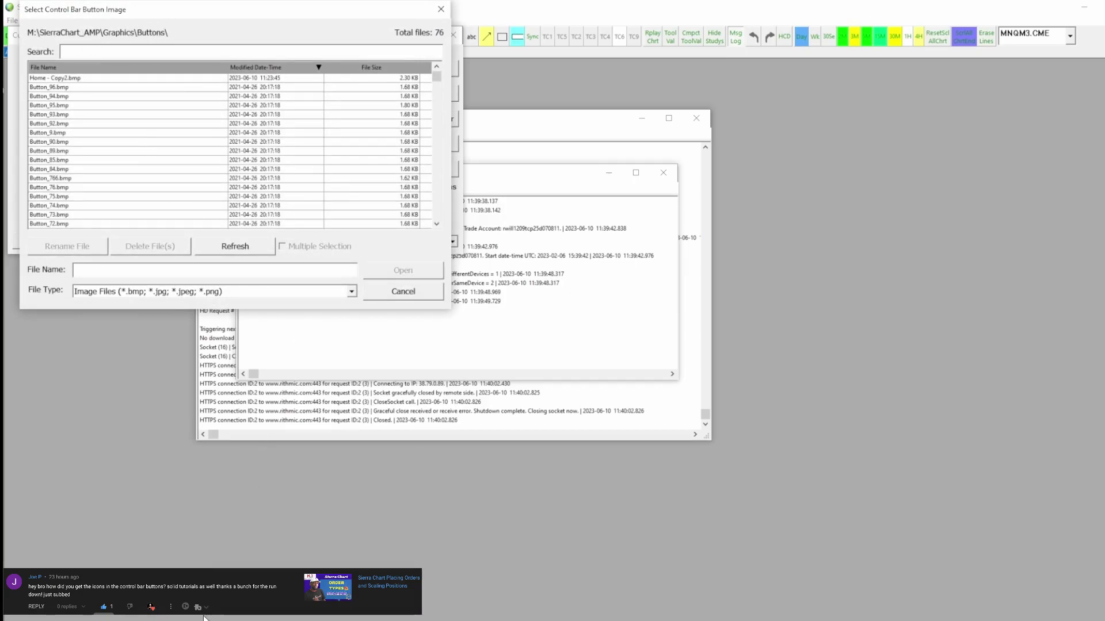
Step: Drag Home_Example.bmp from Stream Deck Icons into Sierra Chart's Graphics\Buttons folder as a copy
key(alt+Tab)
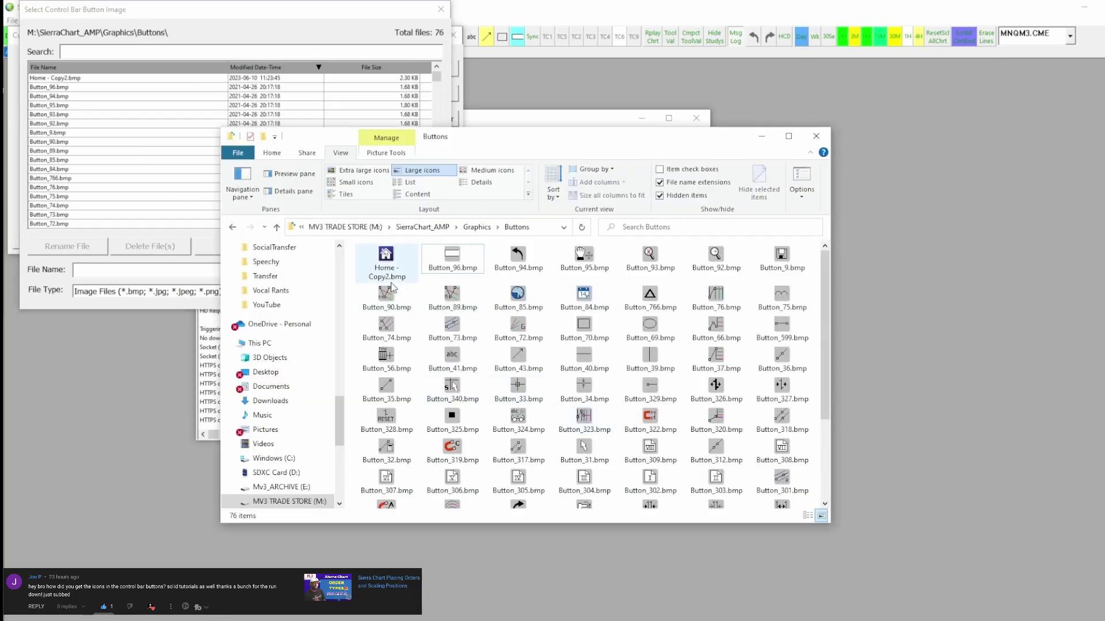
click(385, 258)
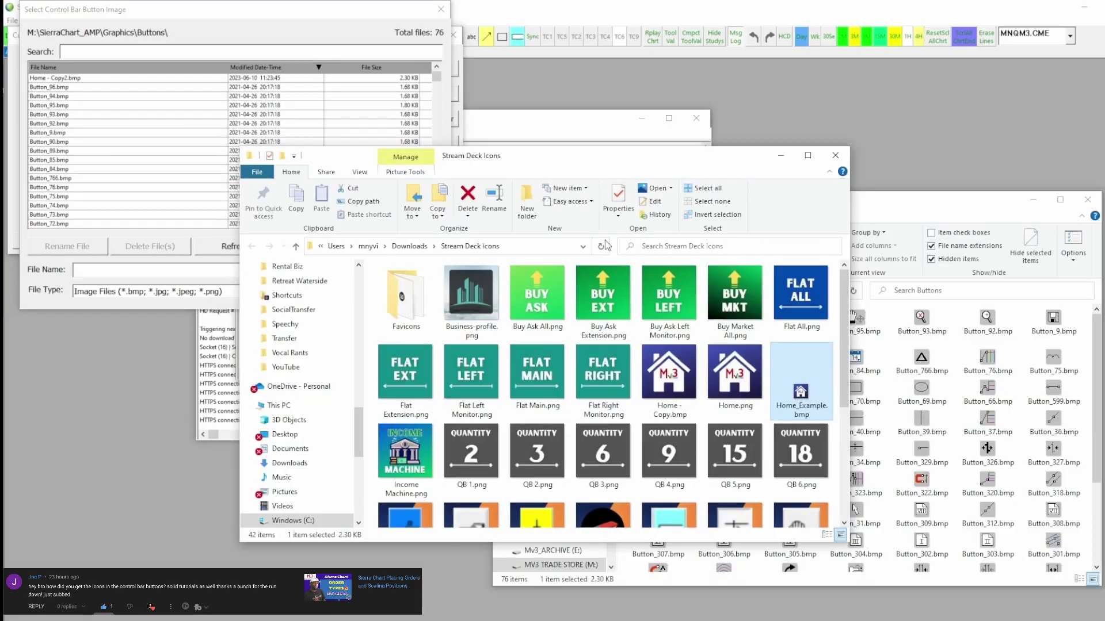
drag(567, 158, 274, 171)
drag(503, 402, 700, 353)
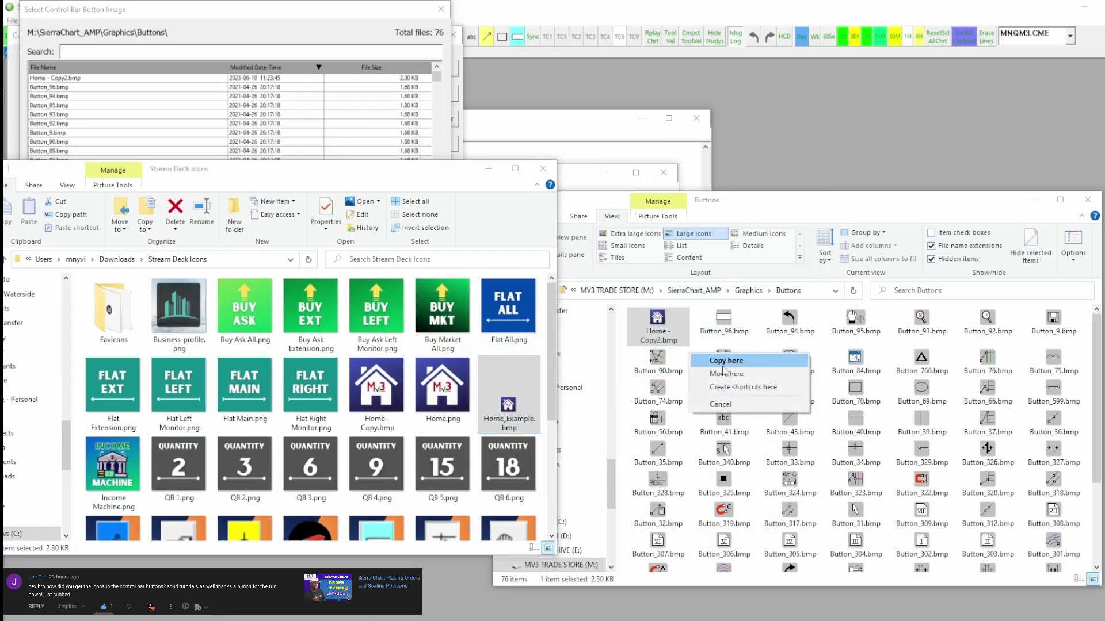
click(736, 375)
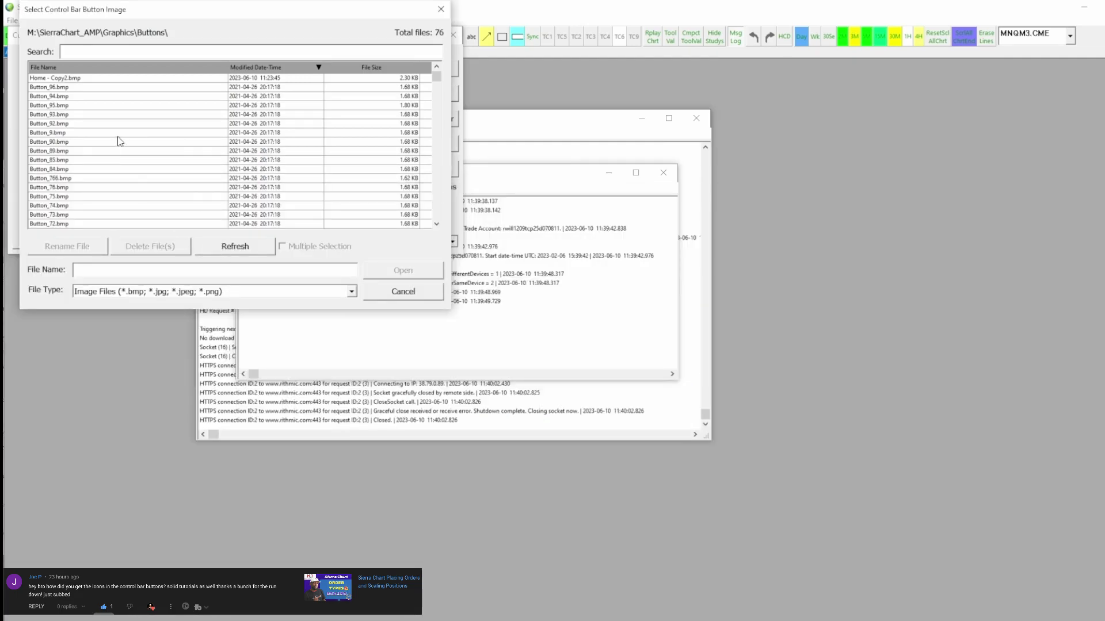
Step: Refresh the image list, assign Home_Example.bmp to the Rectangle Tool button, and close Customize Control Bar 1
click(231, 253)
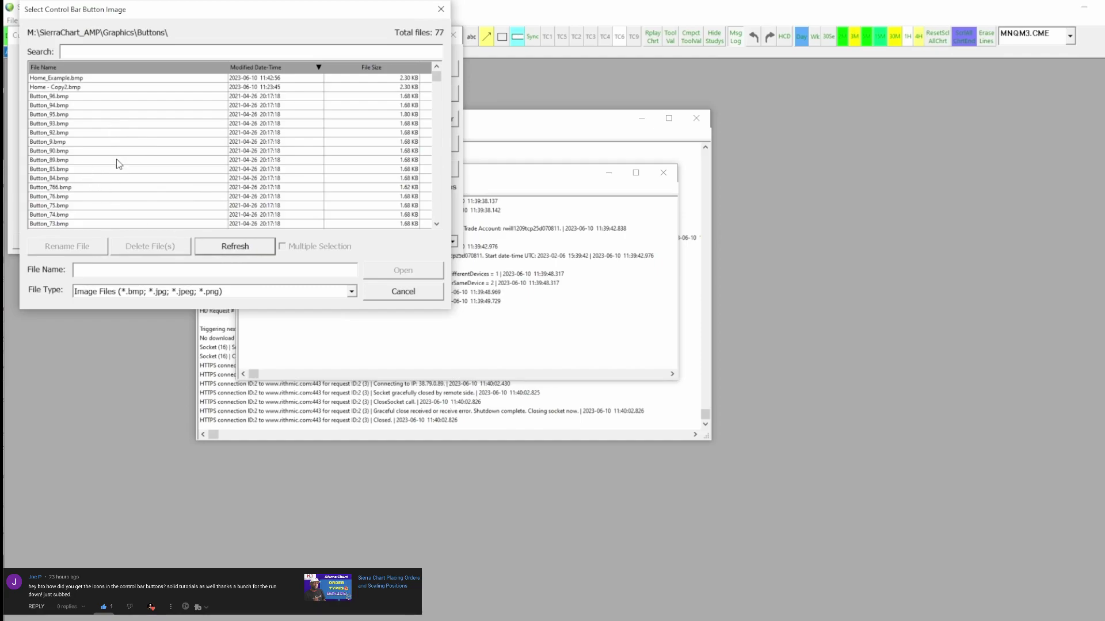
click(63, 80)
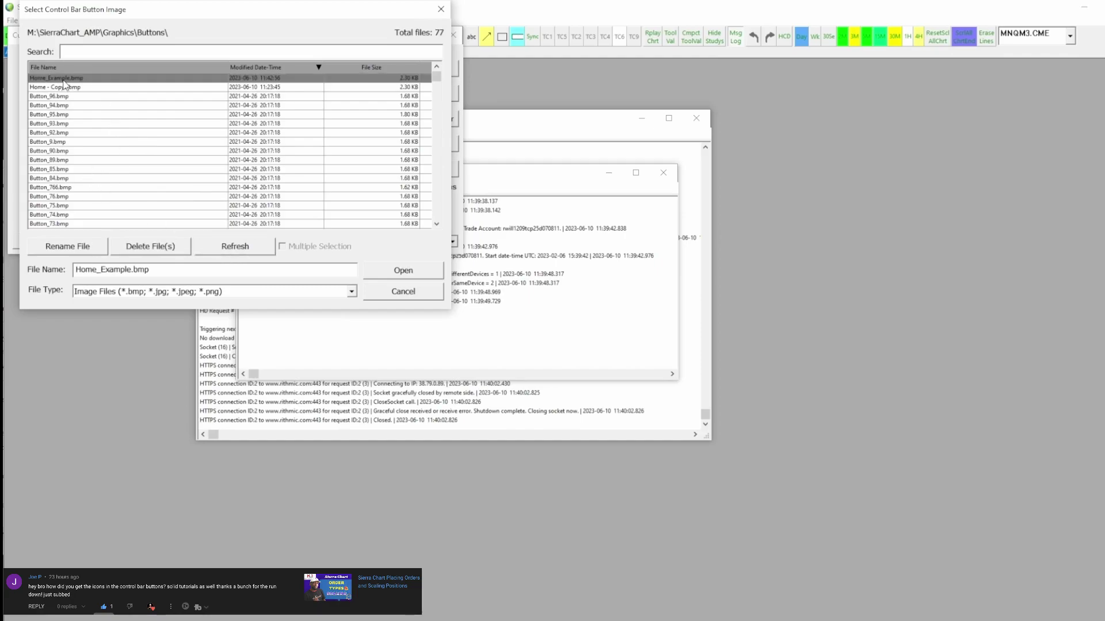
click(384, 276)
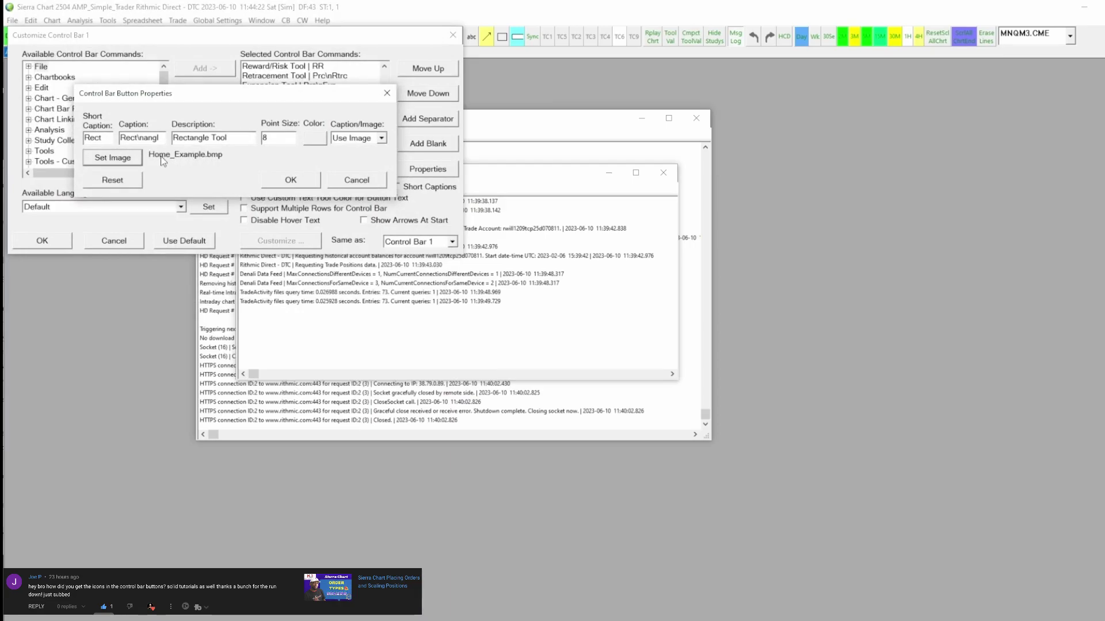
click(348, 180)
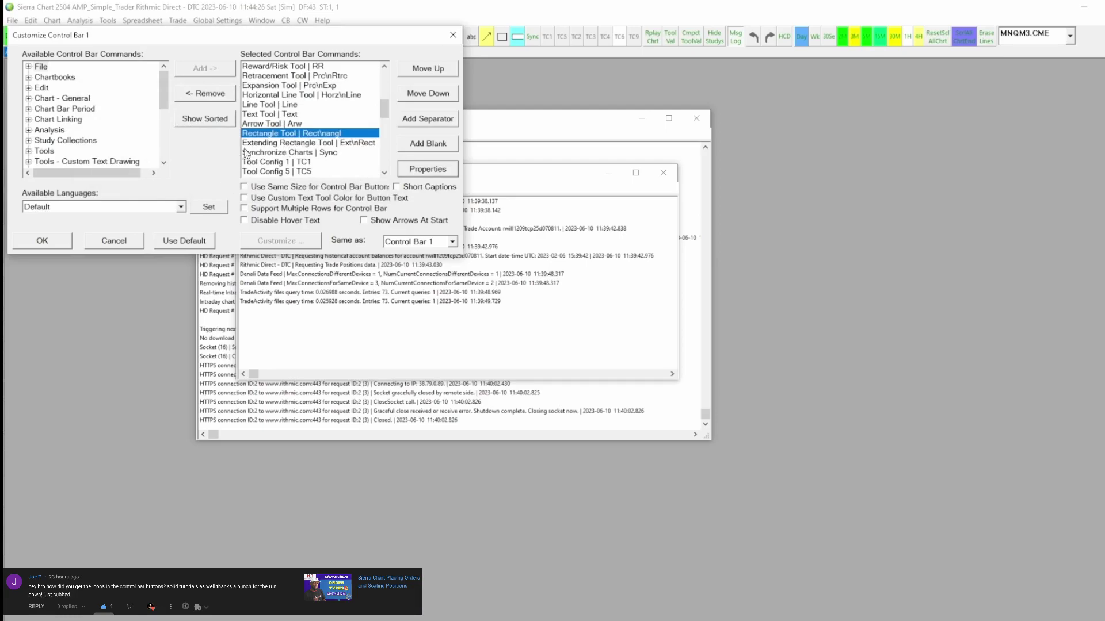
click(113, 241)
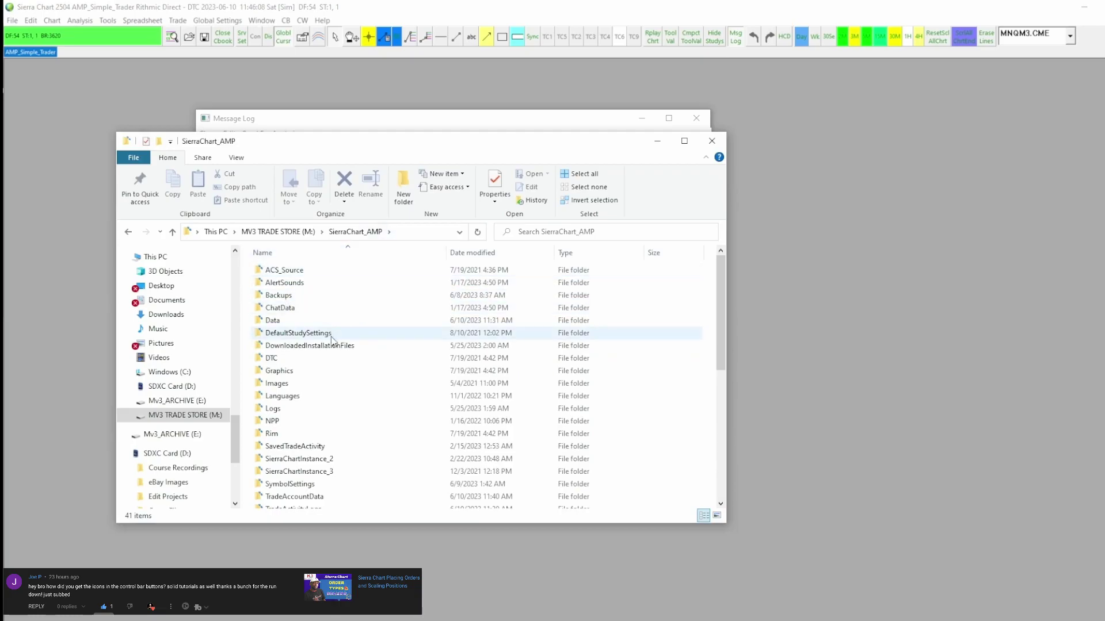
Step: Copy Sierra4.config from the SierraChart_AMP installation folder
scroll(317, 403, down, 5)
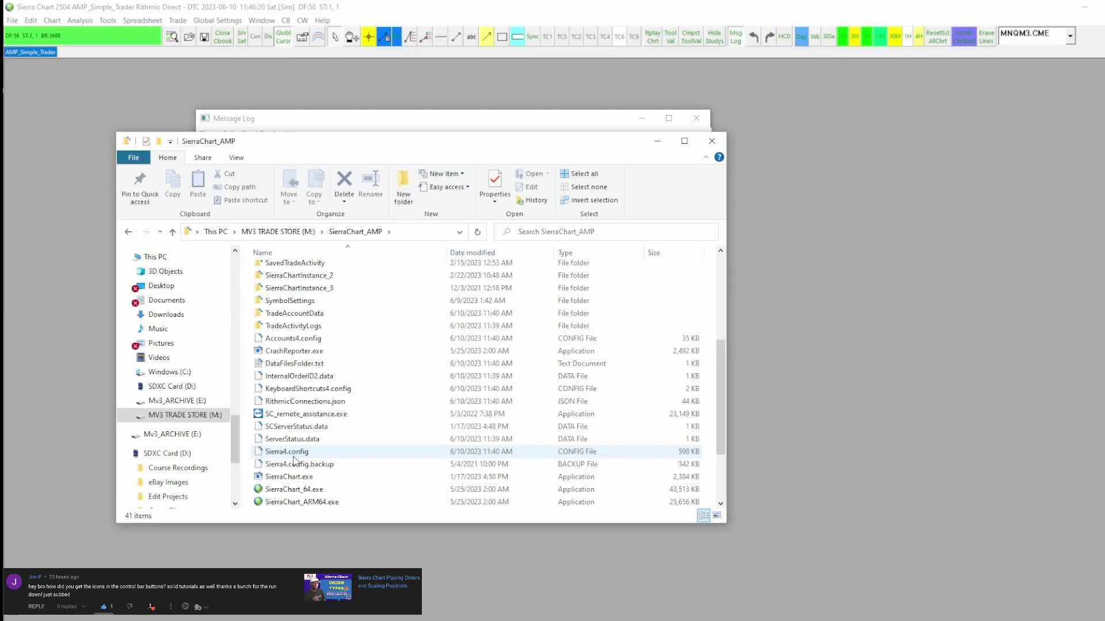
right_click(293, 456)
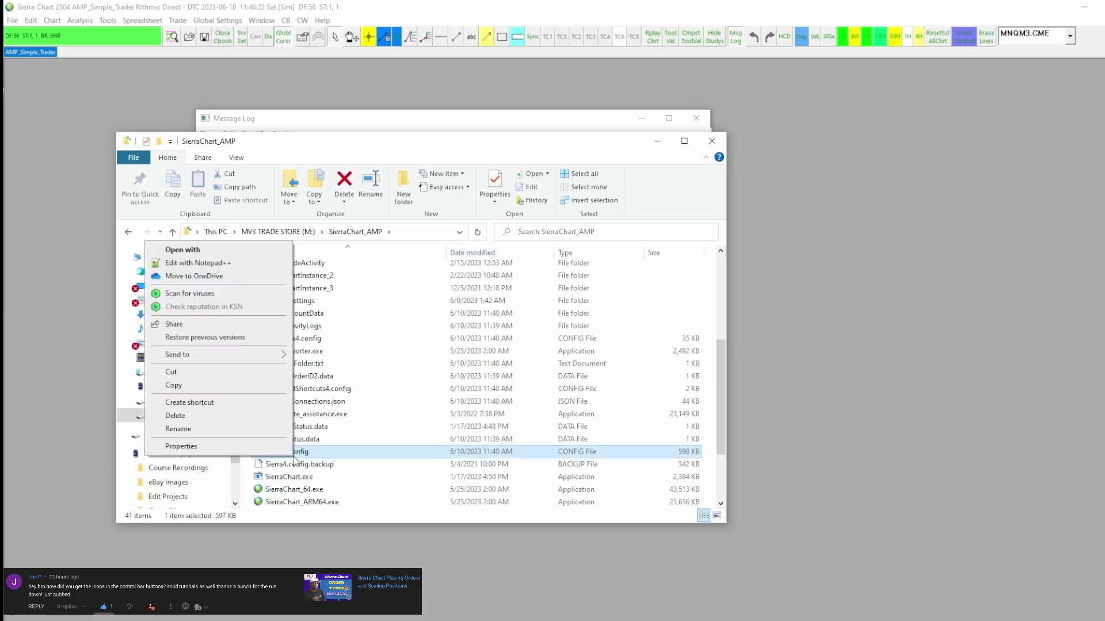
click(235, 384)
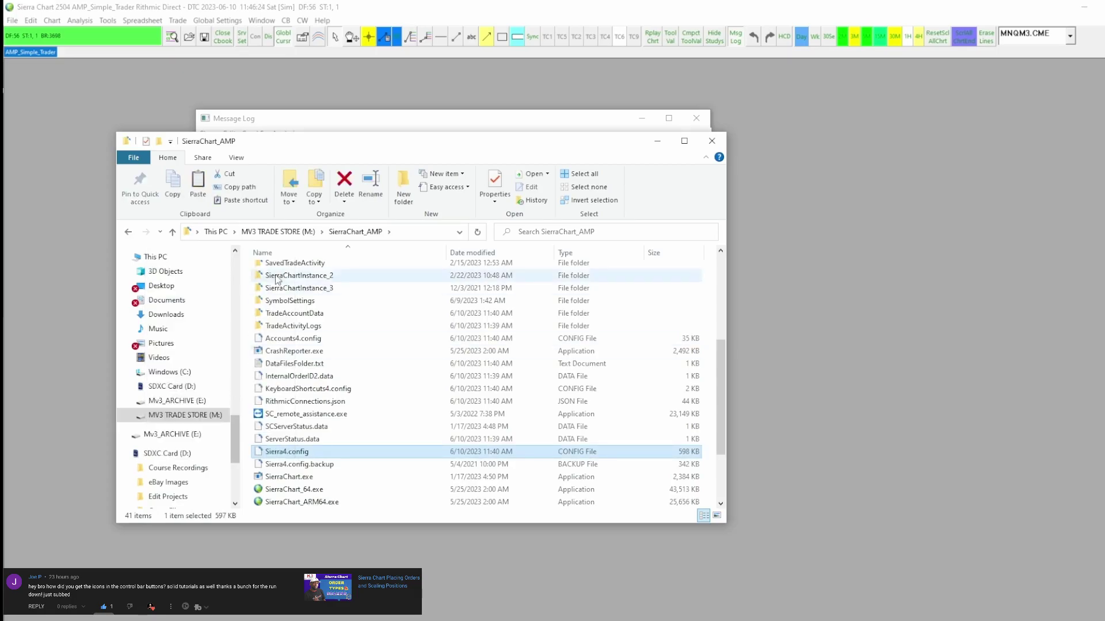
Step: Go up to the M: drive and open the SierraChart_Funded installation folder
key(alt+Up)
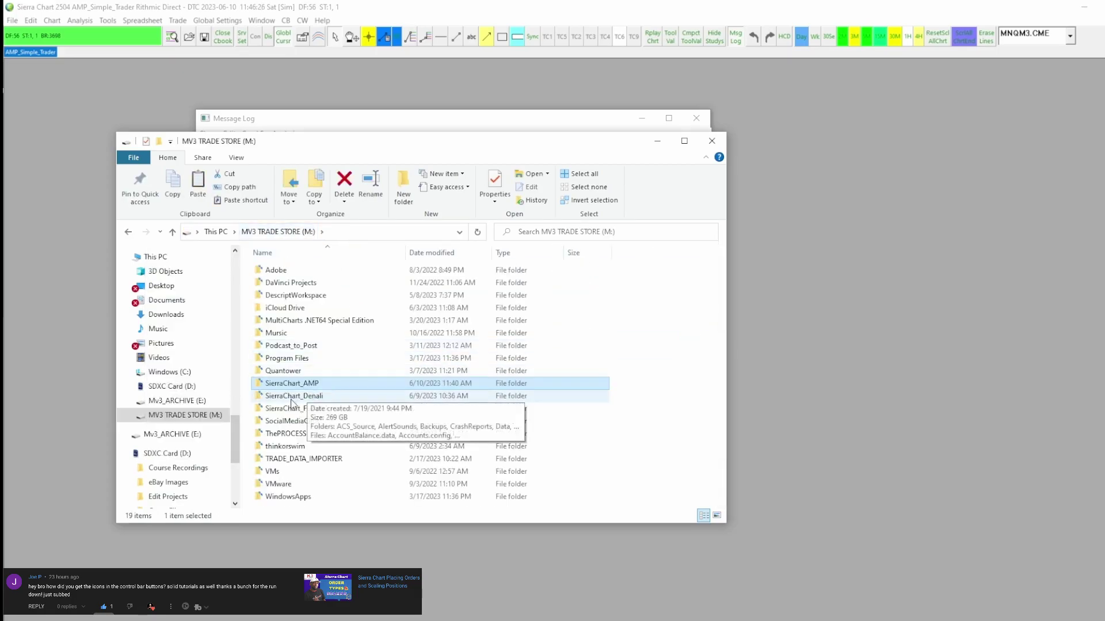
double_click(293, 409)
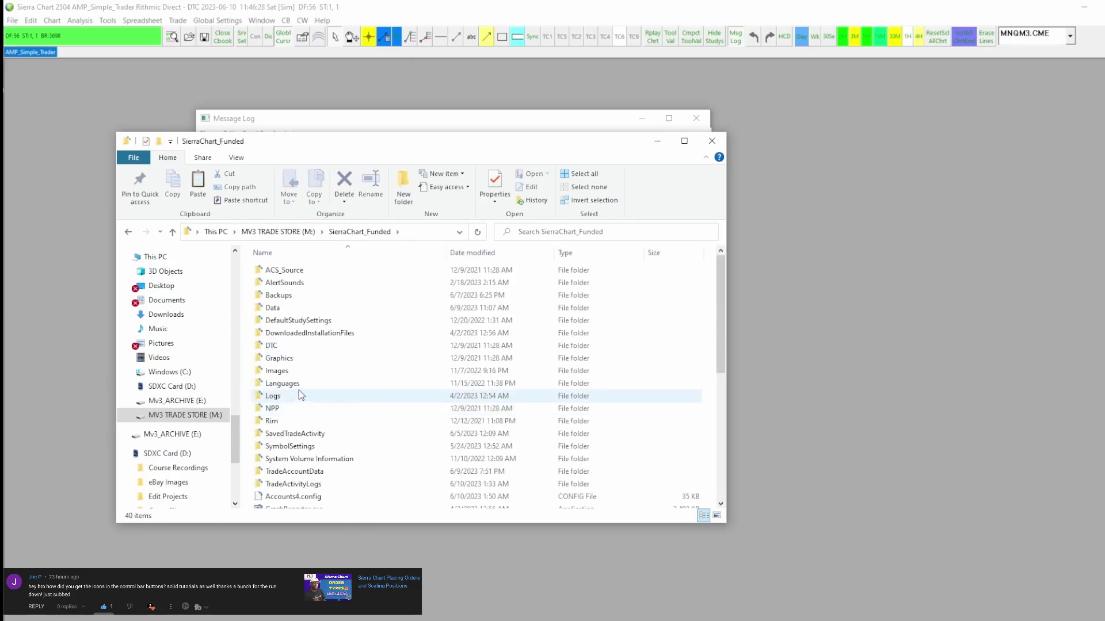
scroll(284, 426, down, 3)
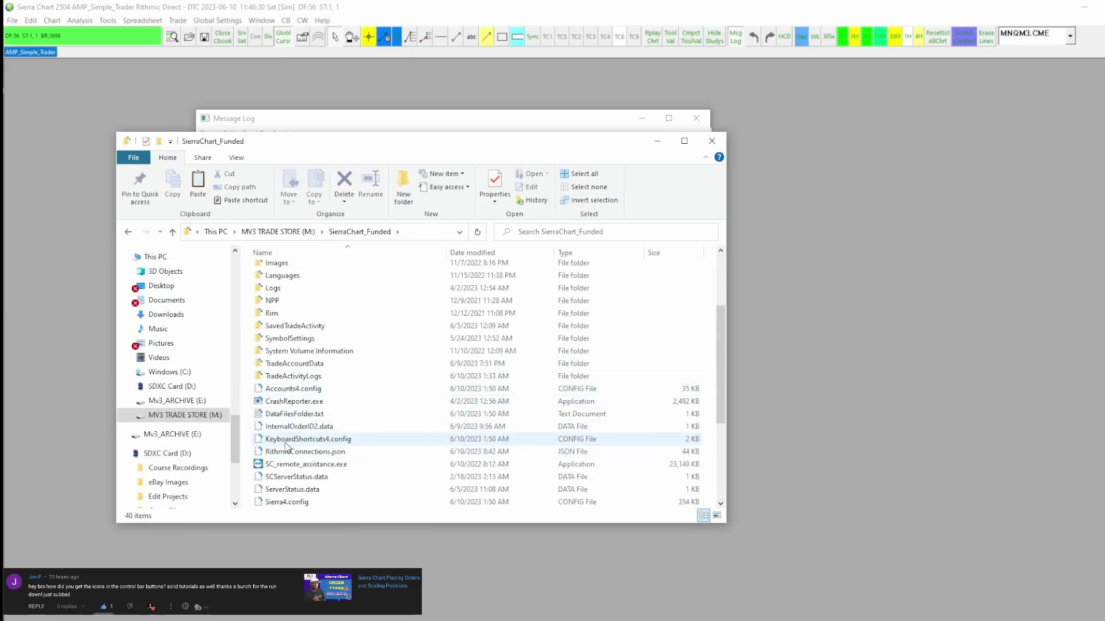